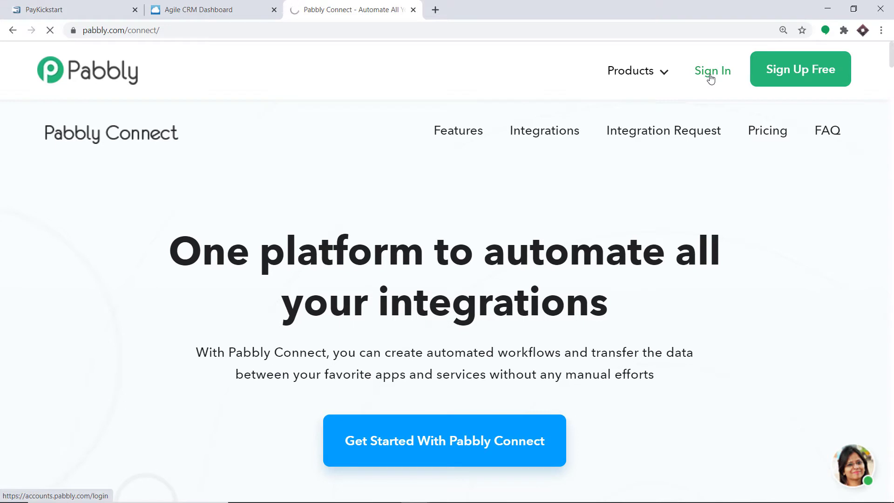
- Sign in to Pabbly and open Connect from the All Apps page to reach the workflows dashboard
left_click(711, 79)
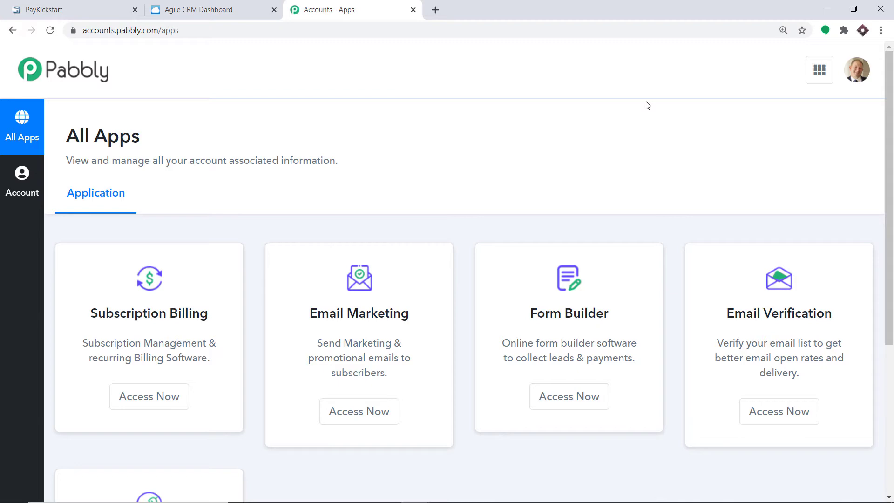
scroll(638, 121, "down", 5)
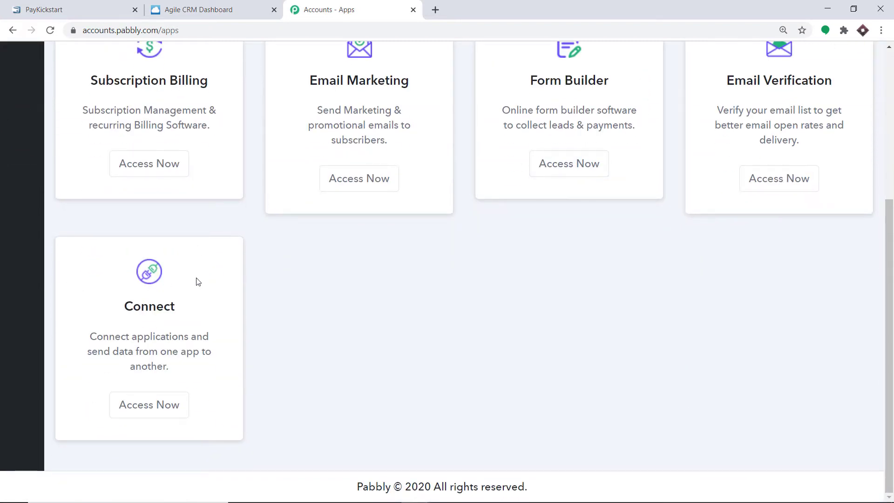
left_click(147, 408)
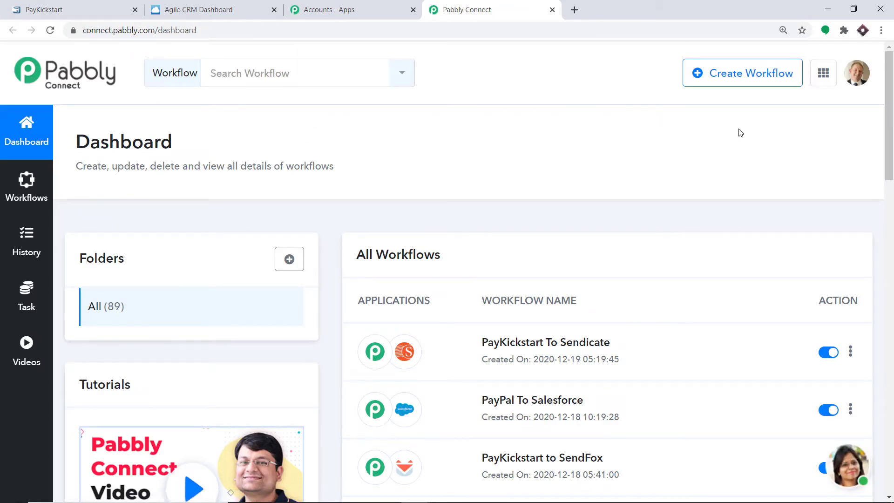
- Create a new workflow named 'PayKickstart to Agile CRM'
left_click(733, 79)
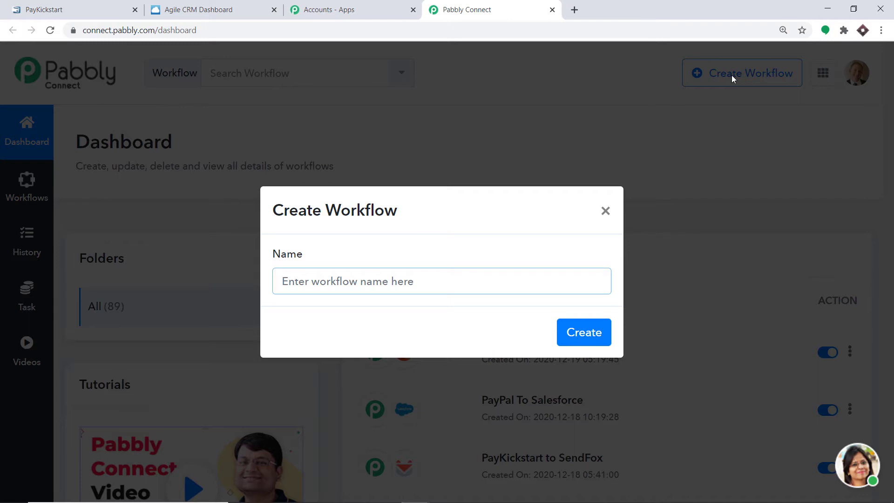
type("P")
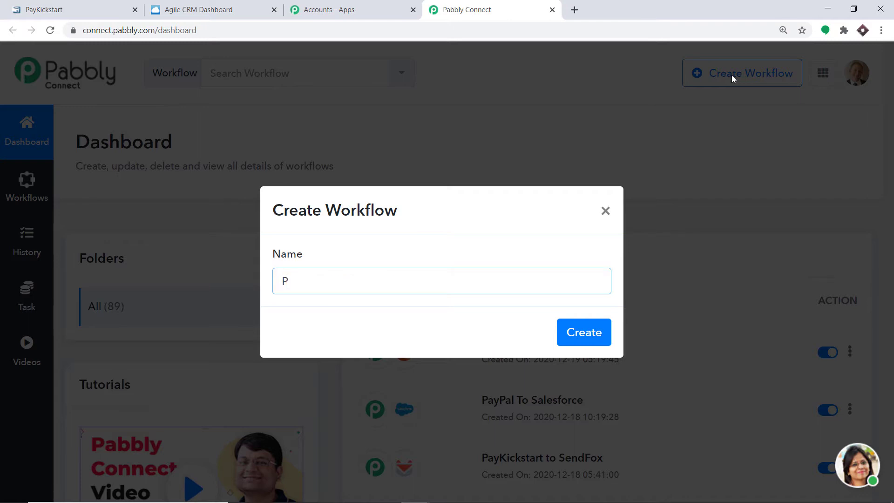
type("ayKickstart ")
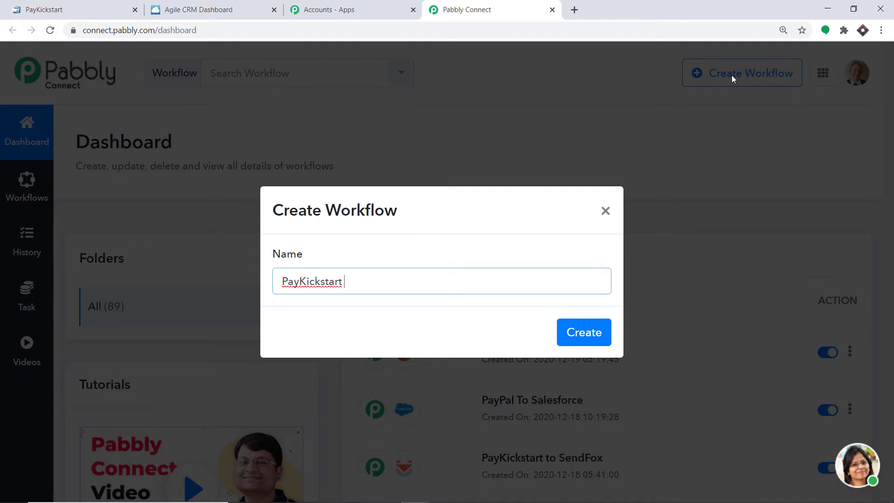
type("to Agile CRM")
left_click(594, 332)
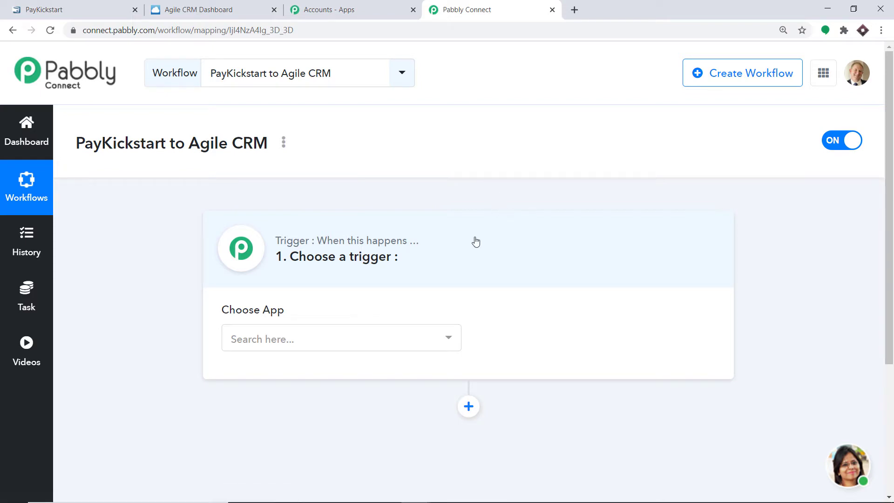
- Search 'PAY' and choose PayKickstart as the trigger app
left_click(363, 339)
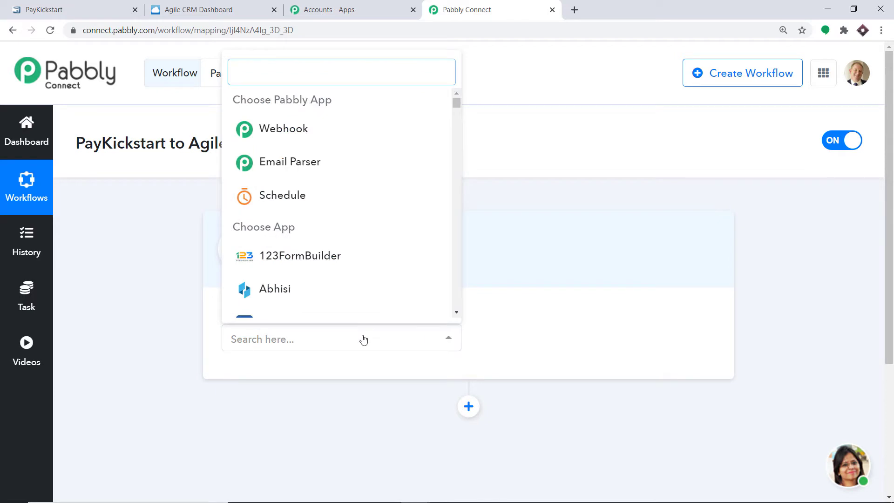
type("PAY")
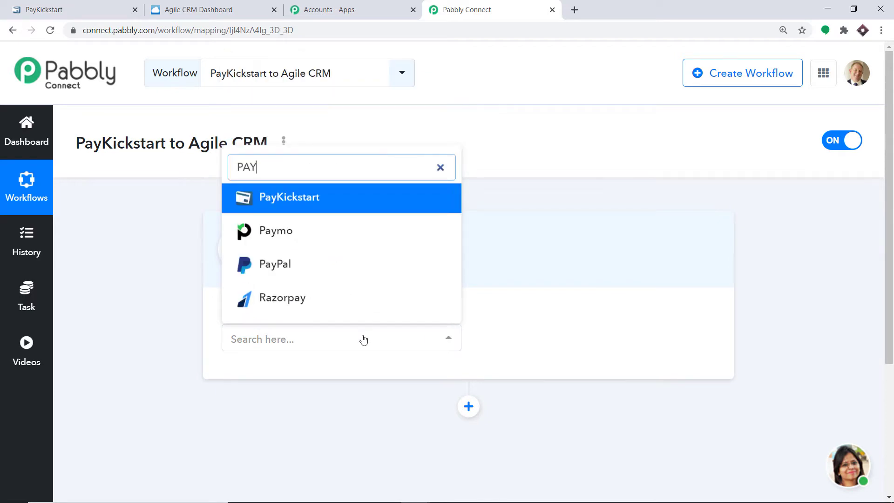
left_click(358, 203)
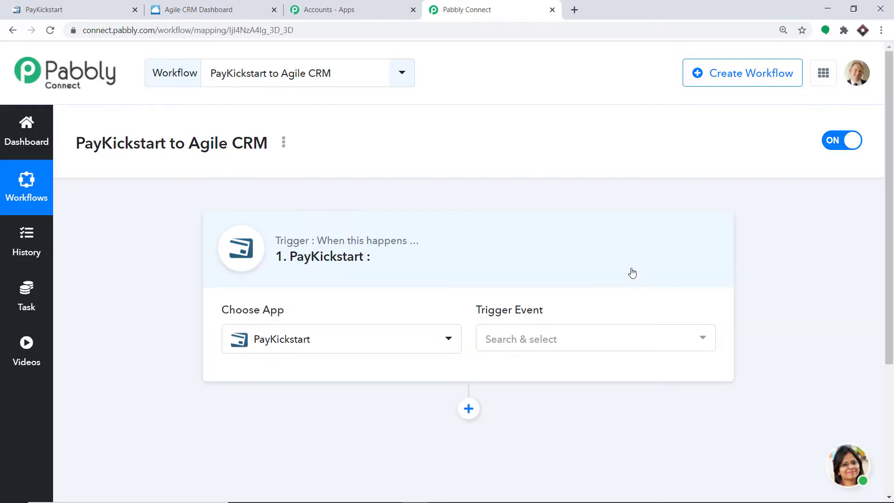
- Set the trigger event to Transaction Sales and scroll down to its Webhook URL
left_click(520, 339)
scroll(572, 253, "down", 4)
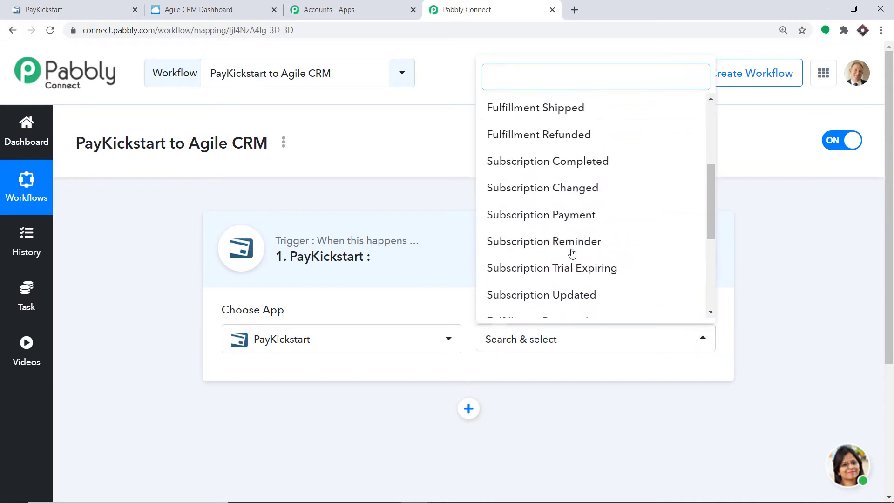
scroll(570, 261, "down", 3)
left_click(560, 304)
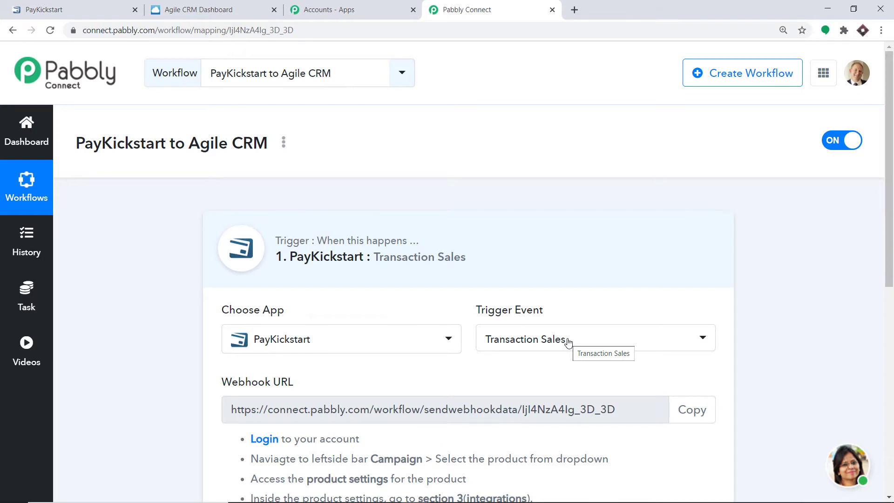
left_click(567, 340)
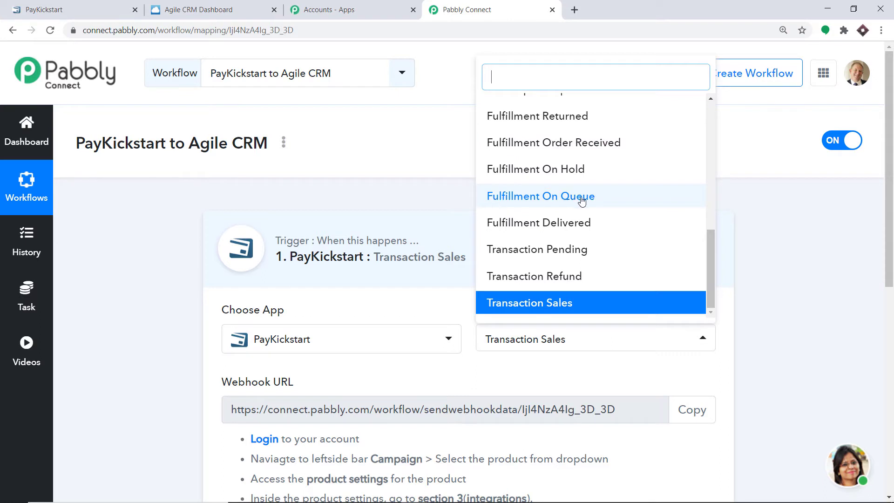
scroll(584, 226, "up", 4)
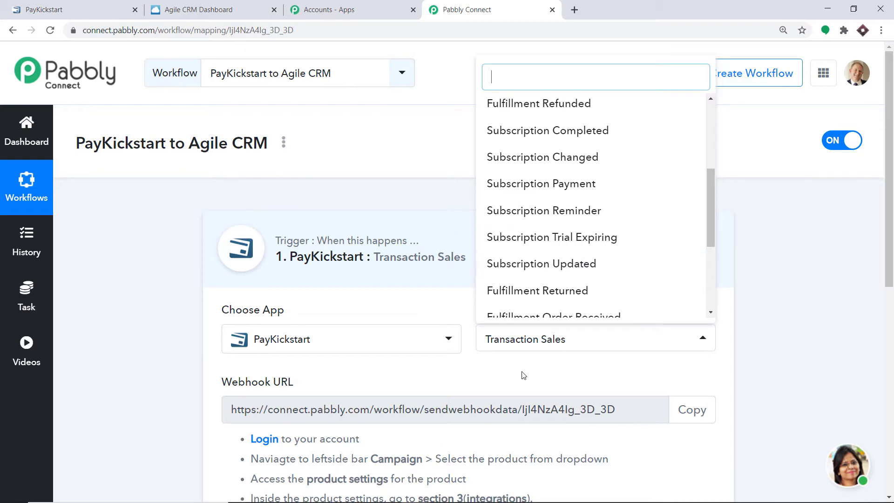
left_click(460, 379)
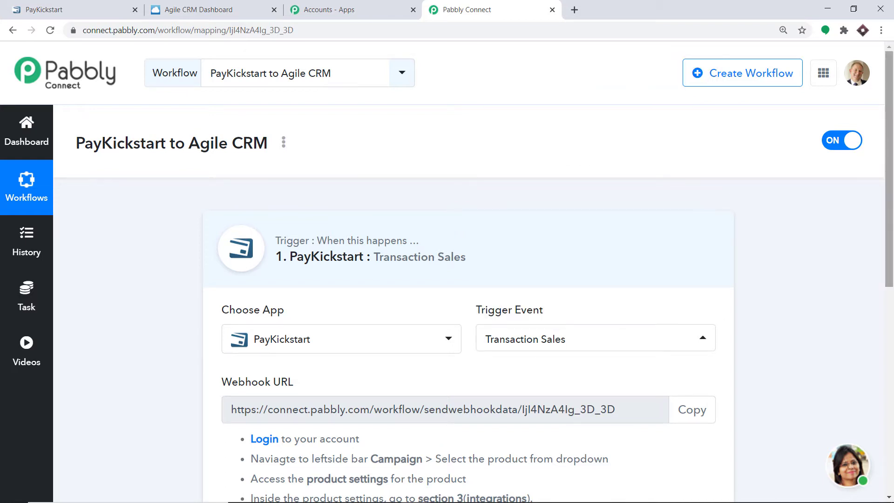
left_click_drag(891, 235, 891, 400)
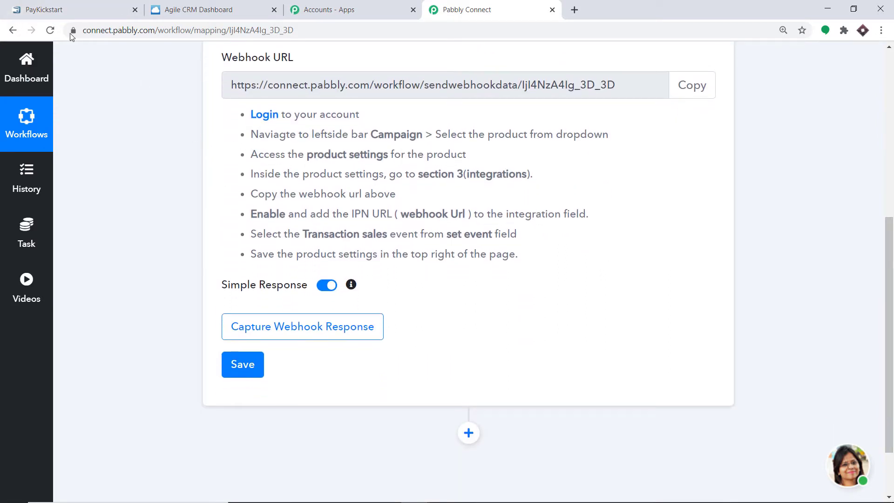
- In PayKickstart, edit the Tshirt product and add a new IPN URL entry under integrations
left_click(59, 5)
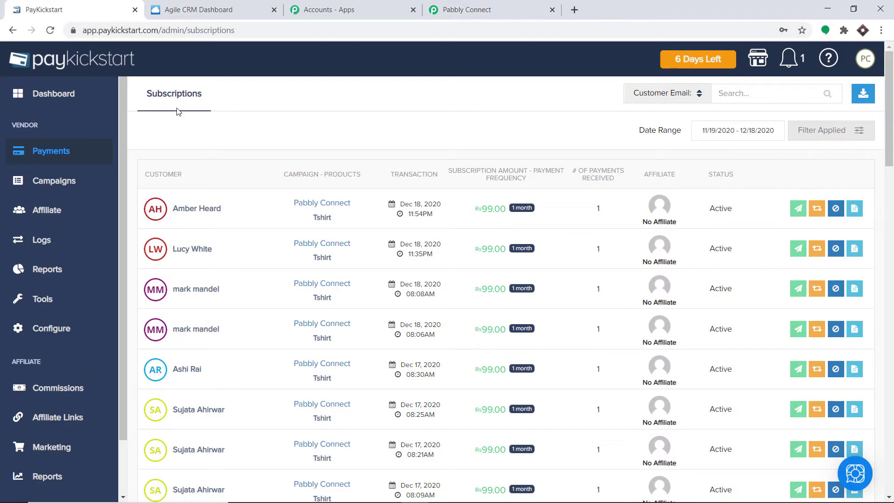
left_click(42, 183)
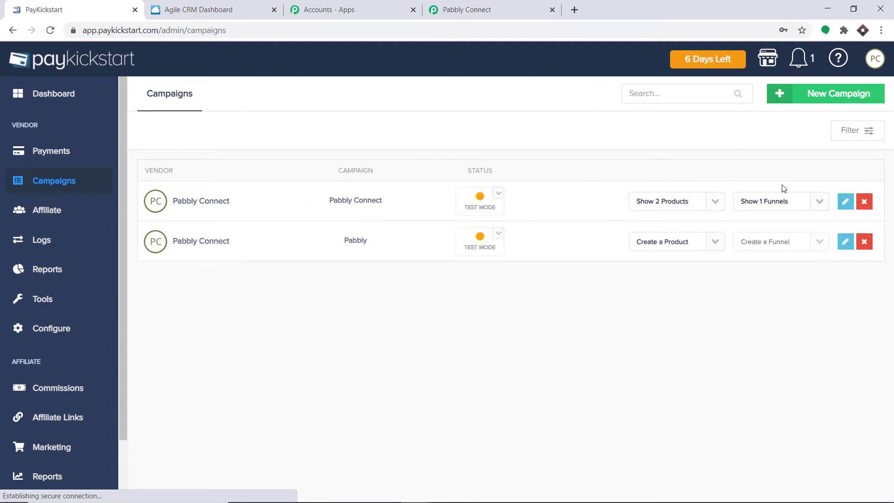
left_click(716, 206)
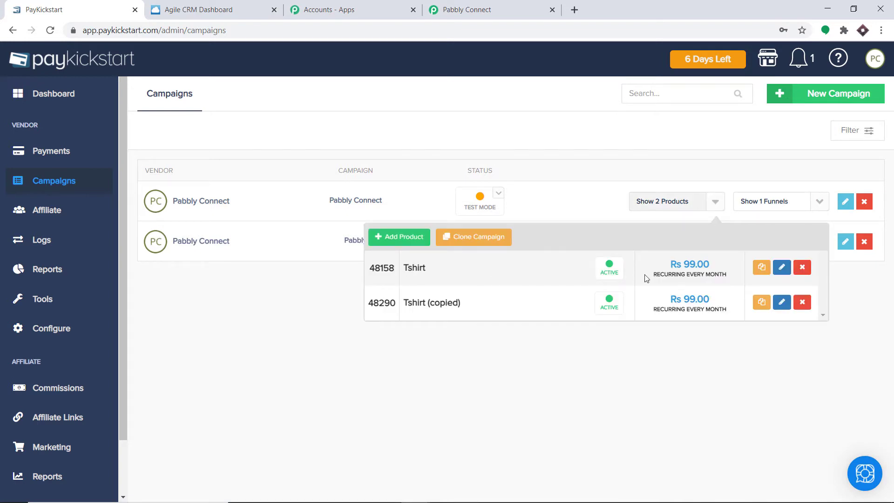
left_click(782, 268)
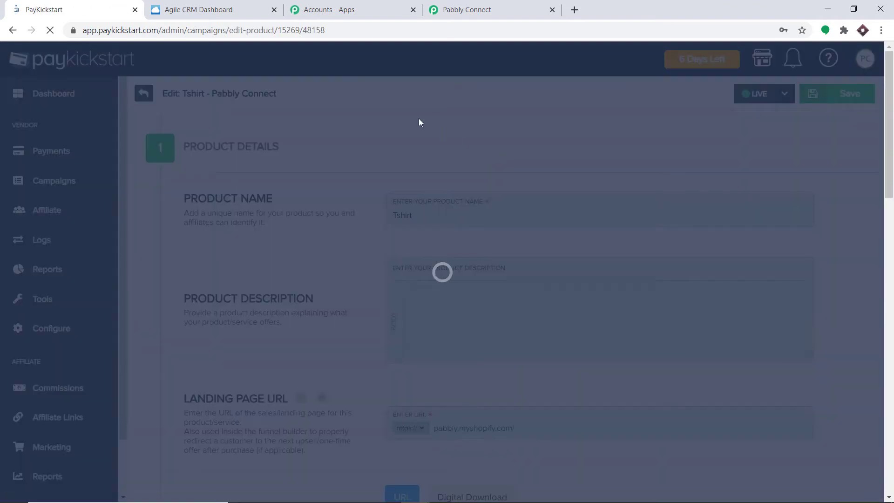
scroll(421, 149, "down", 10)
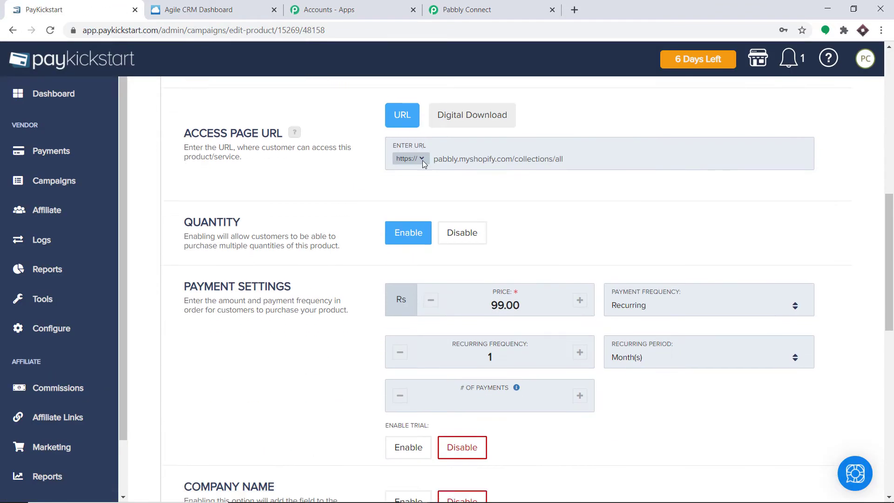
scroll(422, 163, "down", 10)
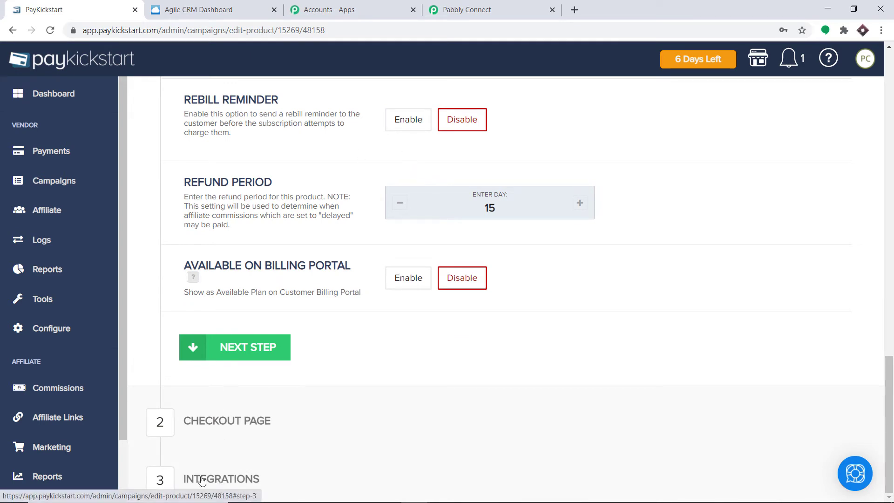
left_click(246, 481)
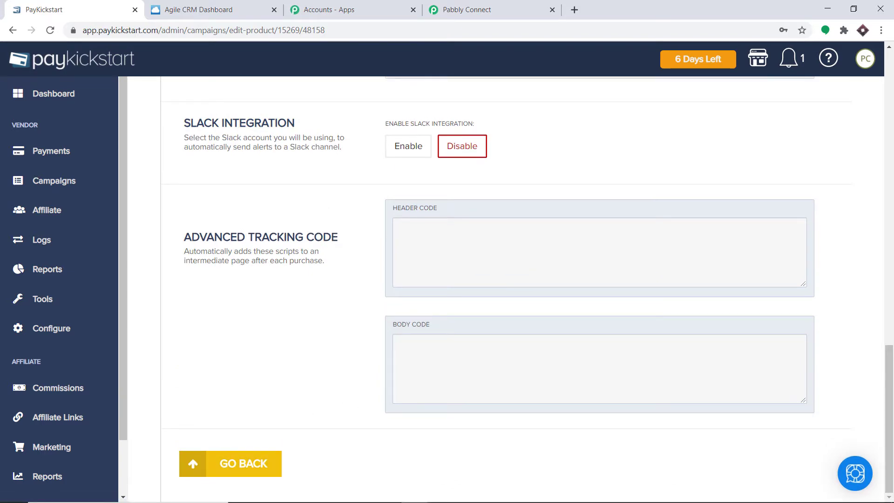
left_click(890, 287)
left_click_drag(893, 287, 890, 128)
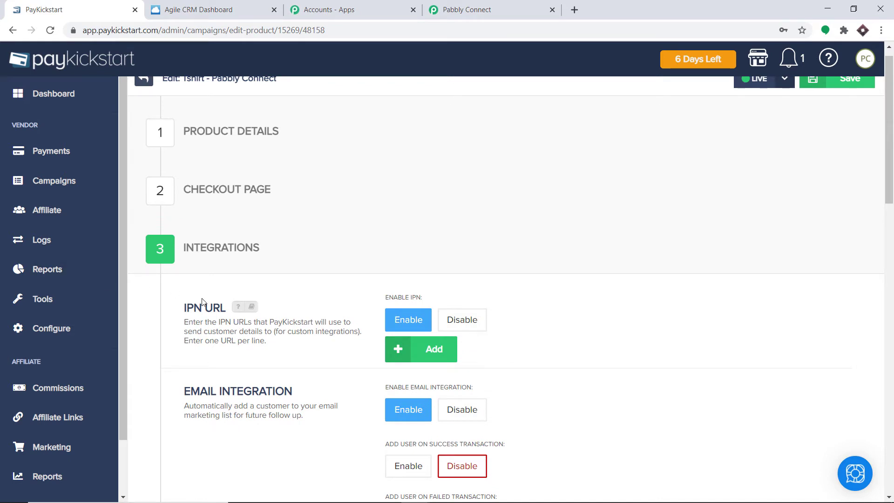
left_click(429, 357)
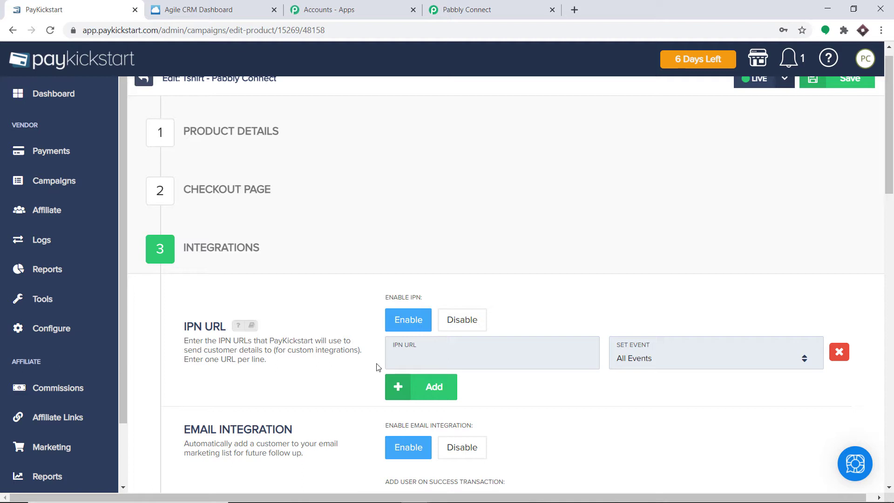
- Copy the workflow's webhook URL in Pabbly Connect
left_click(519, 4)
left_click(686, 85)
key("ctrl+c")
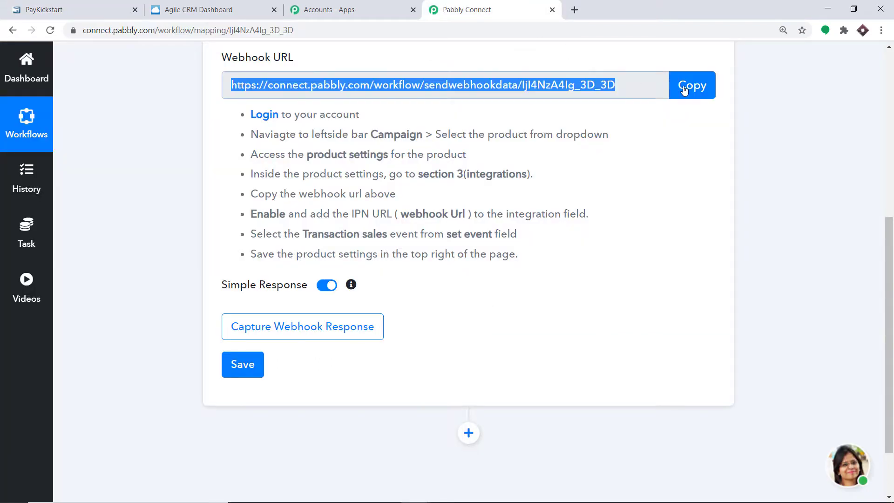
scroll(880, 312, "up", 1)
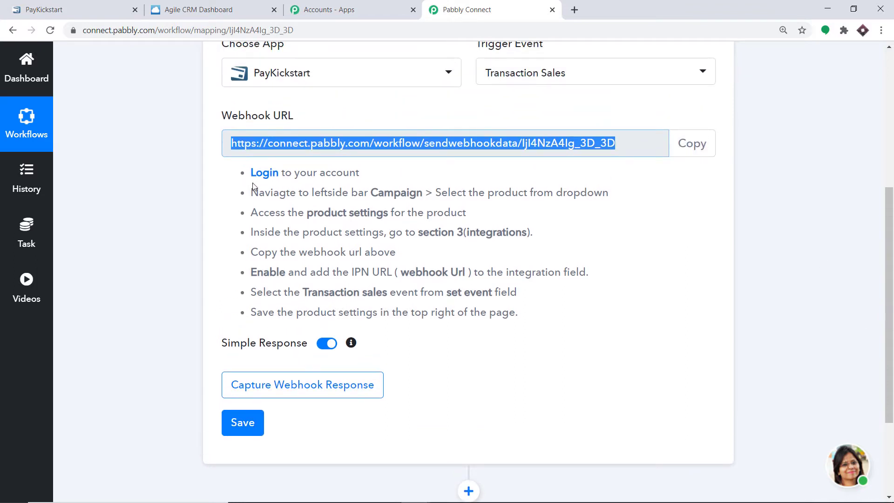
key("ctrl+1")
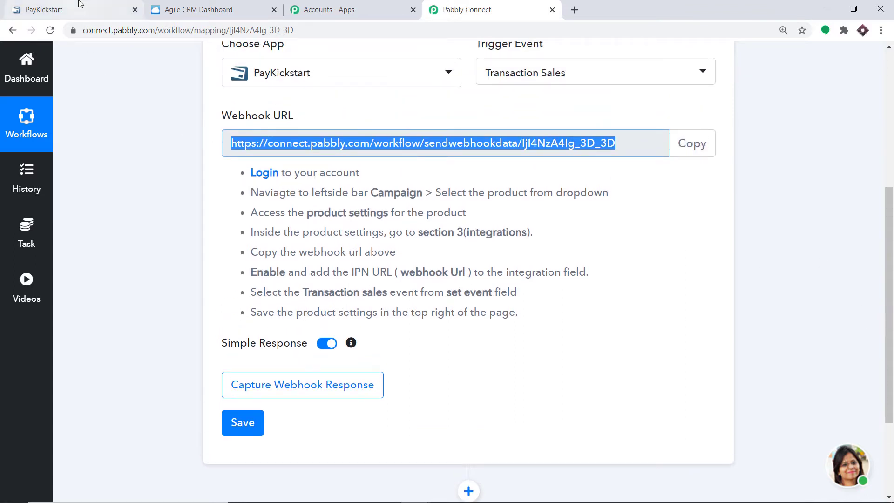
- Paste the Pabbly webhook URL into the Tshirt product's IPN URL field
left_click(410, 361)
right_click(410, 360)
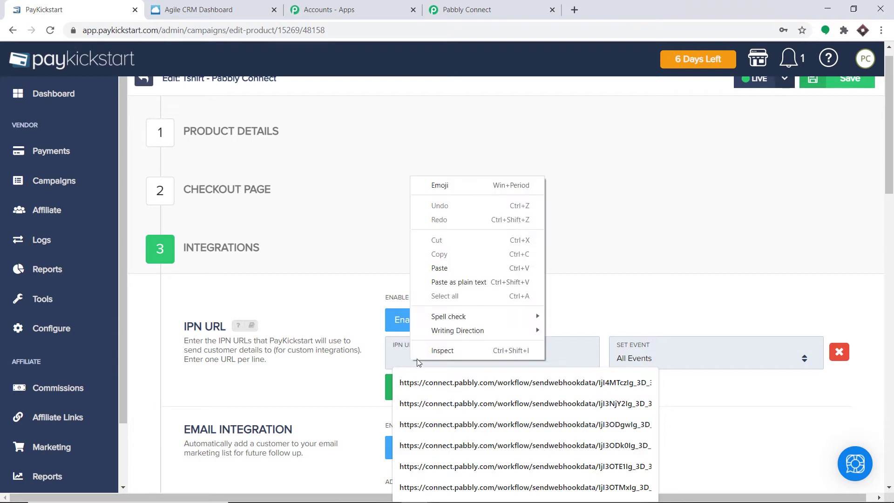
left_click(463, 267)
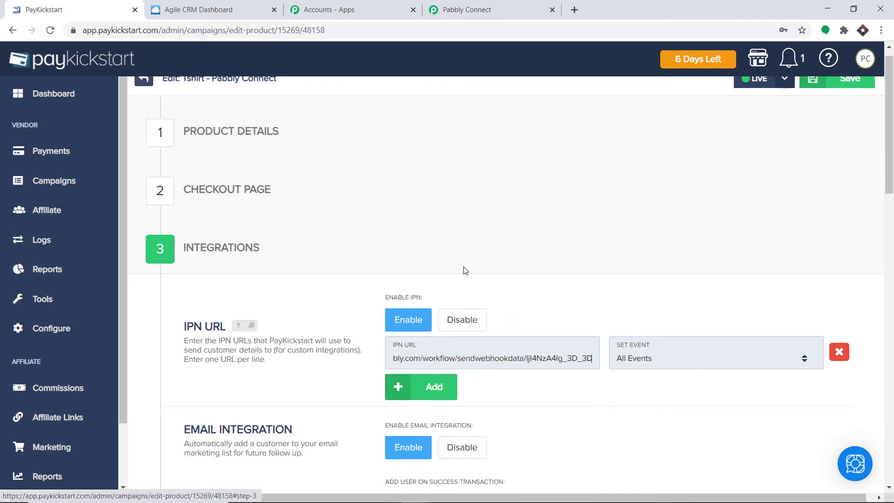
- Set the IPN event to Transaction Sales and save the product
left_click(653, 365)
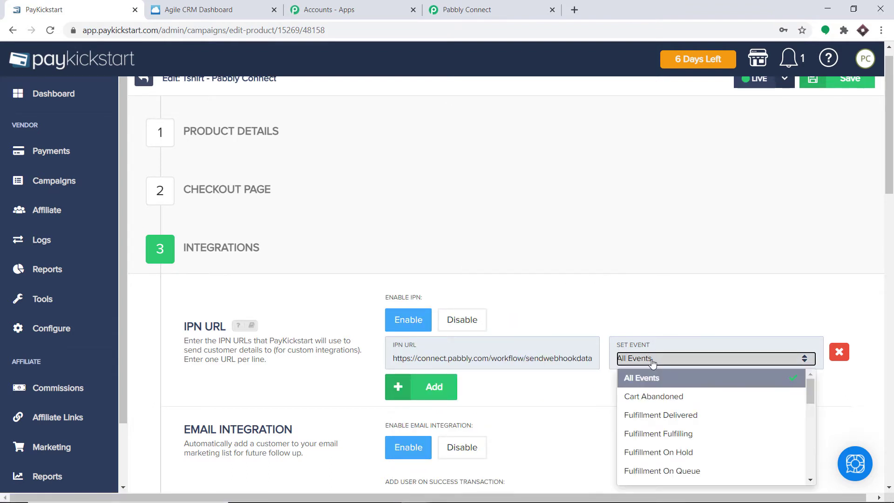
scroll(745, 396, "down", 6)
scroll(748, 408, "down", 2)
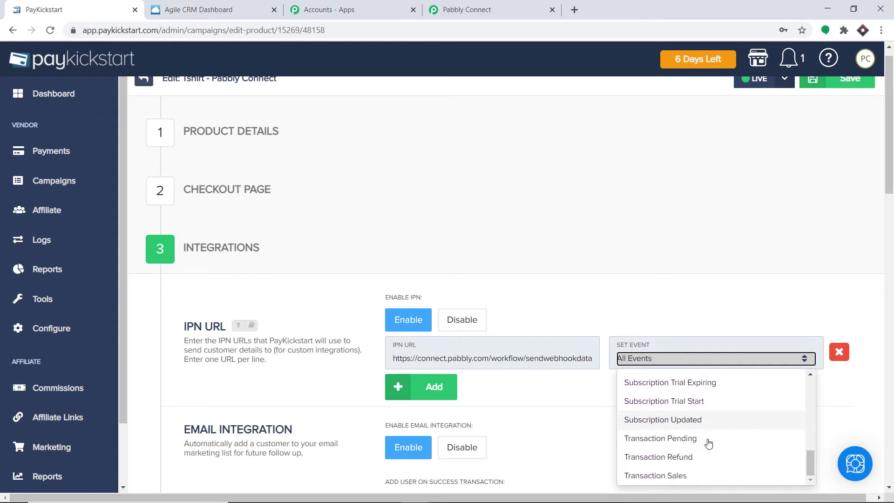
left_click(683, 476)
left_click(548, 473)
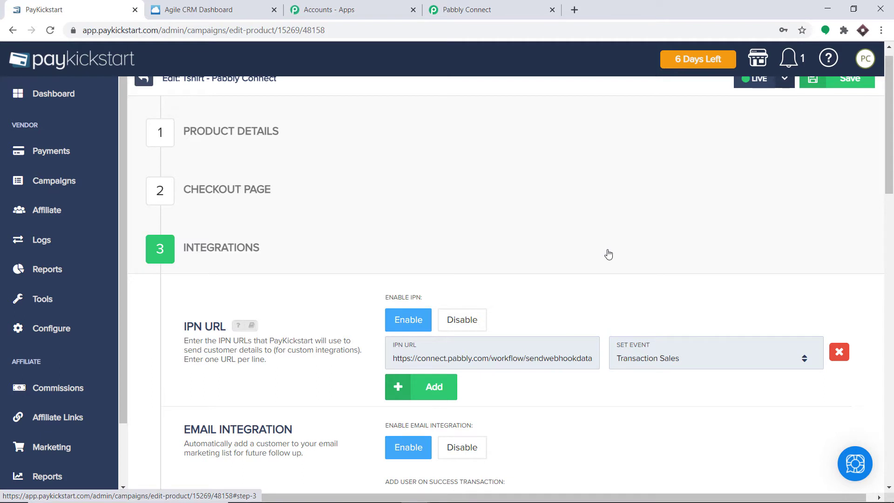
scroll(791, 167, "up", 1)
left_click(853, 100)
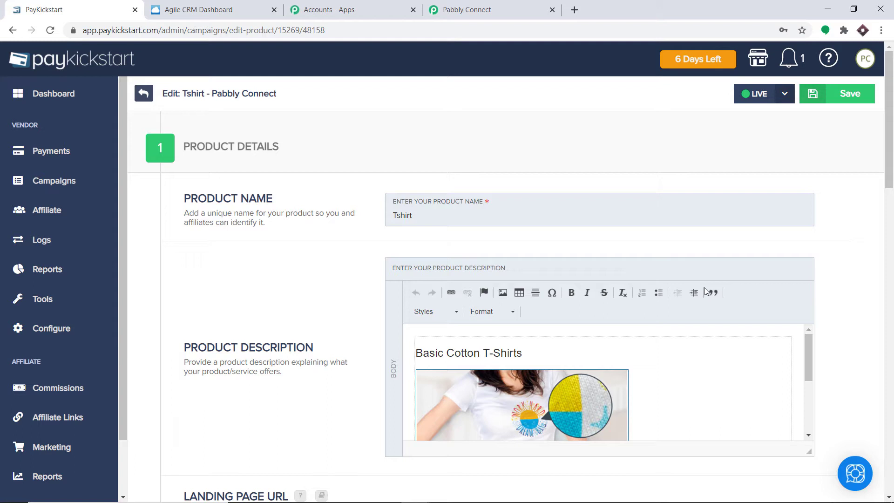
- Start Capture Webhook Response in Pabbly Connect, then return to the PayKickstart Tshirt product page
left_click(502, 7)
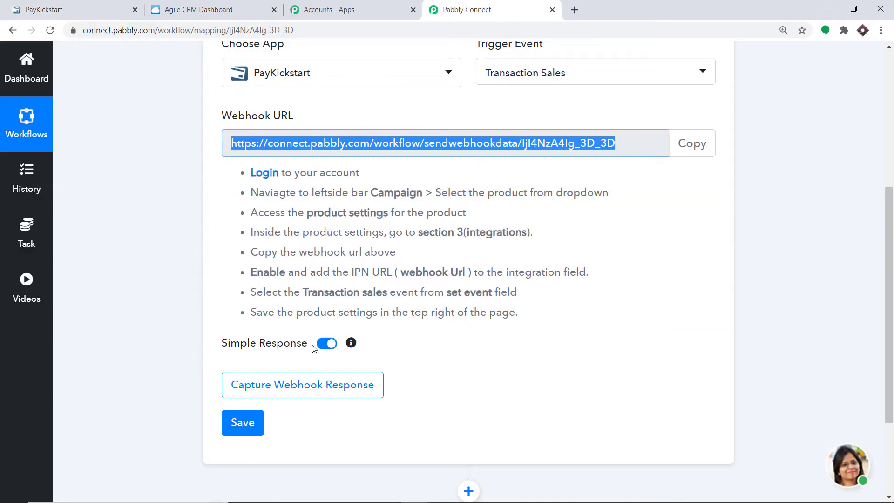
left_click(316, 383)
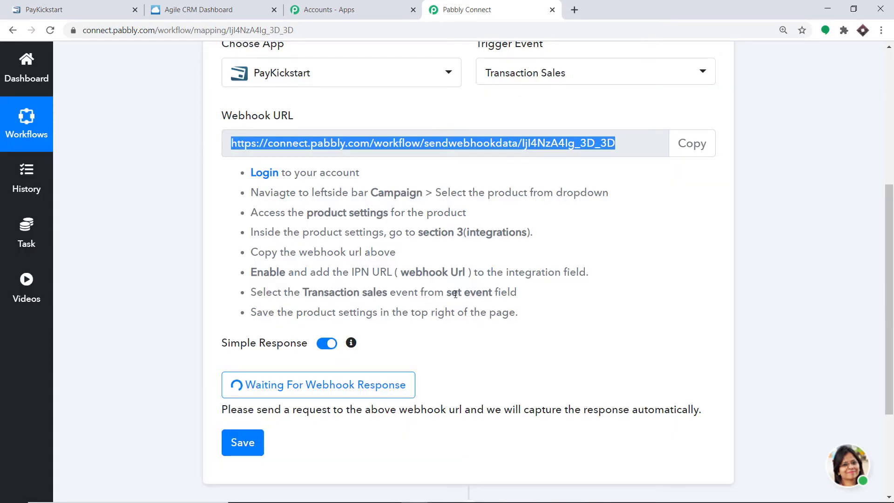
left_click(40, 4)
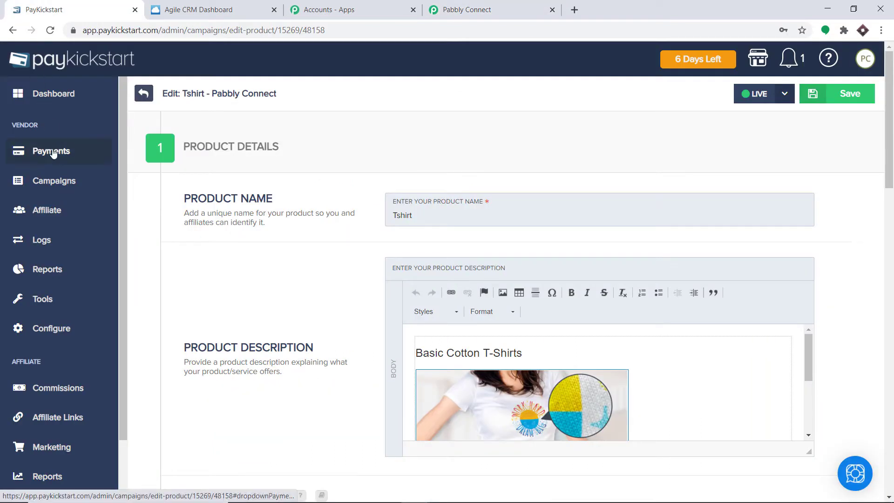
- Copy the Tshirt checkout URL from the PC Integration funnel's Quick Links under Campaigns
left_click(51, 182)
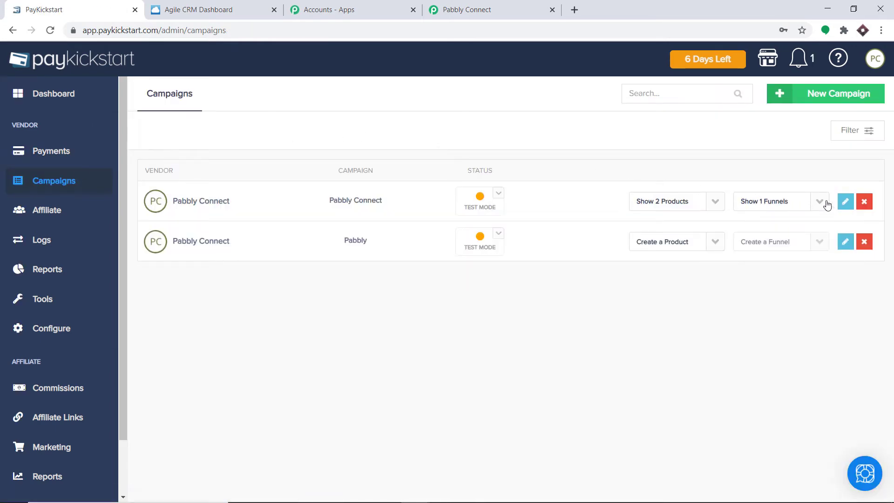
left_click(820, 203)
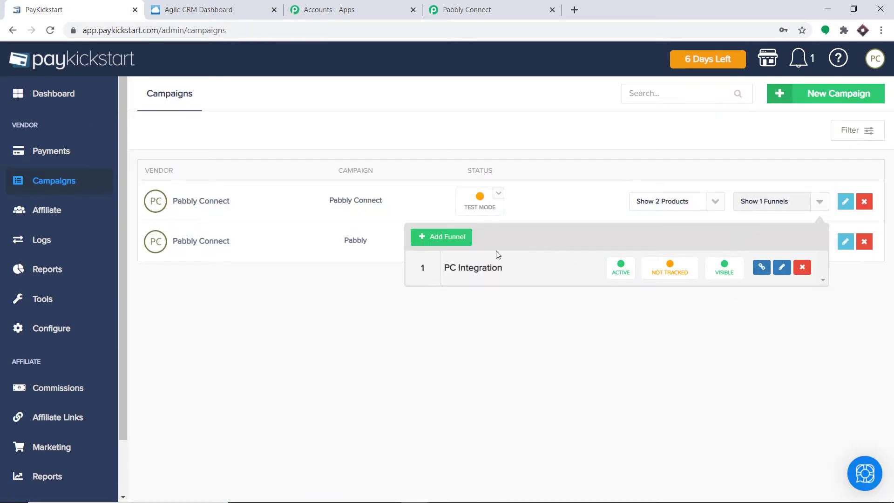
left_click(715, 202)
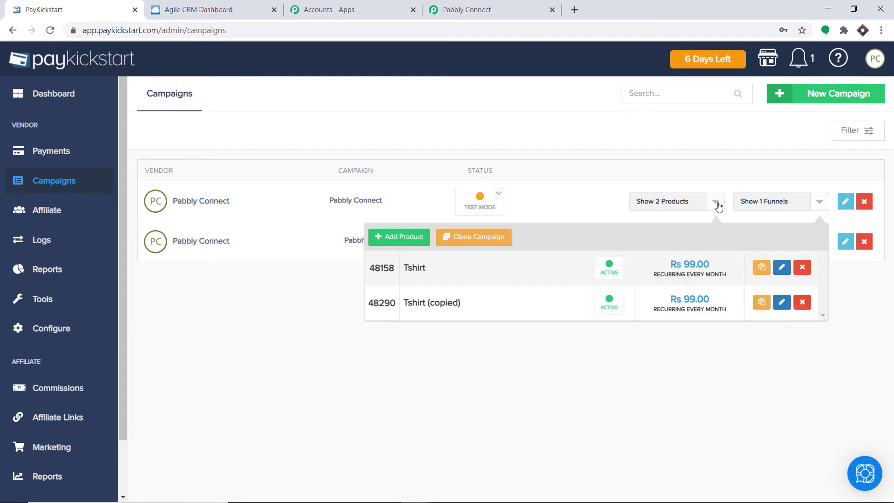
left_click(820, 203)
left_click(821, 203)
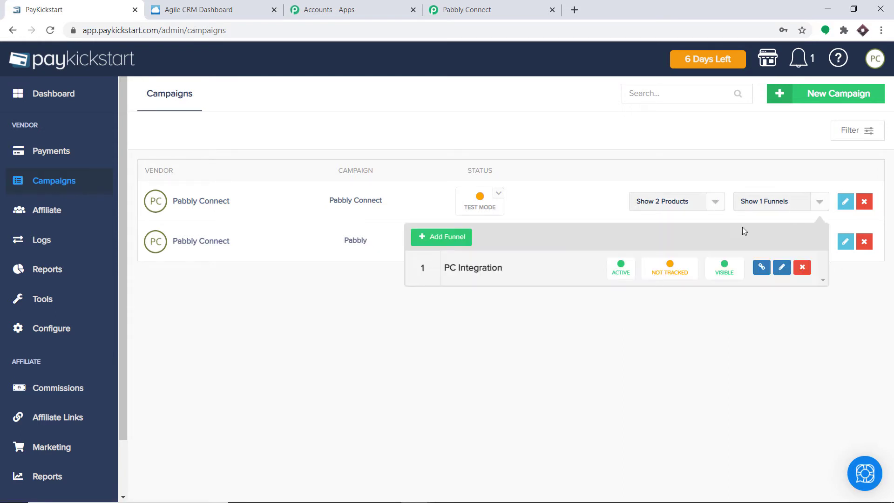
left_click(760, 268)
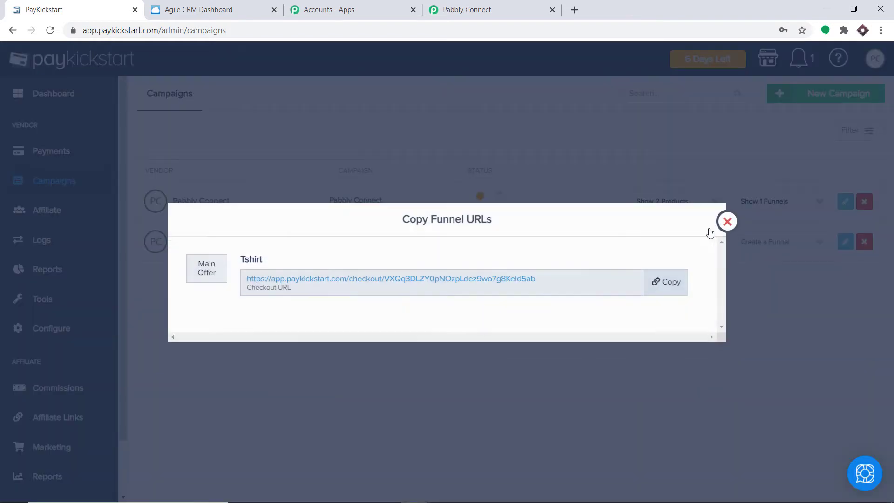
left_click(671, 281)
- Load the copied Tshirt checkout URL in a new browser tab
left_click(574, 9)
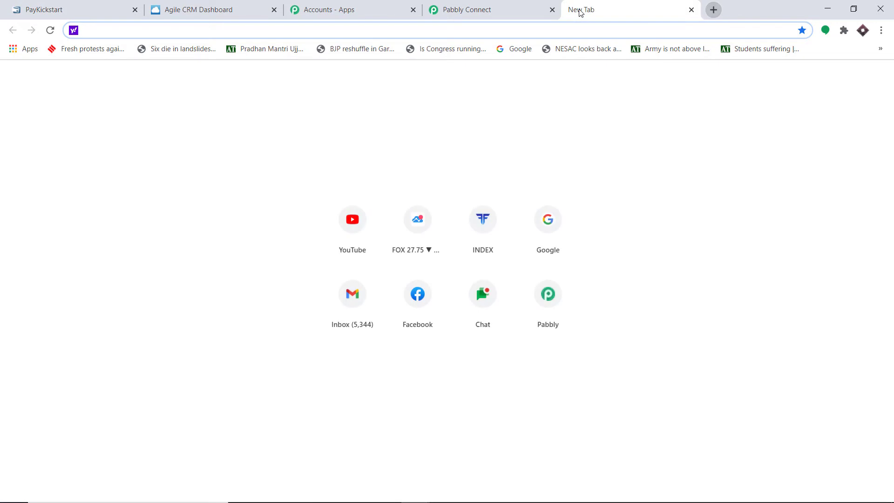
key("ctrl+v")
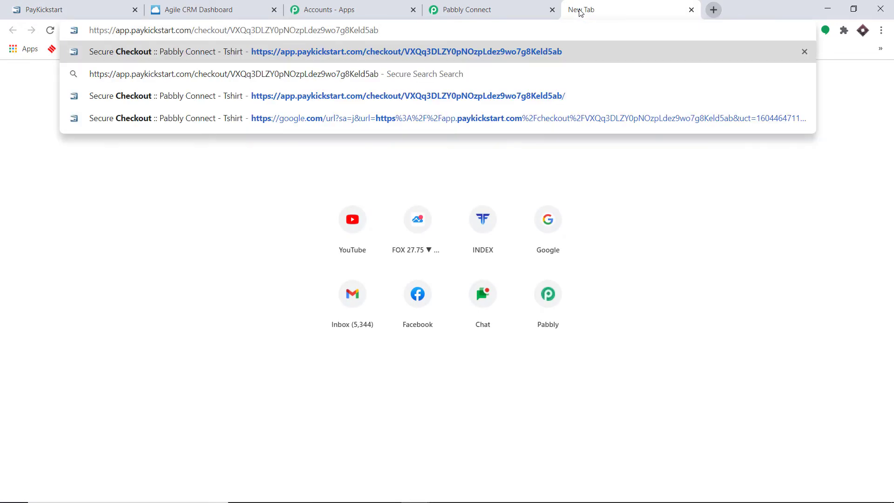
key("Return")
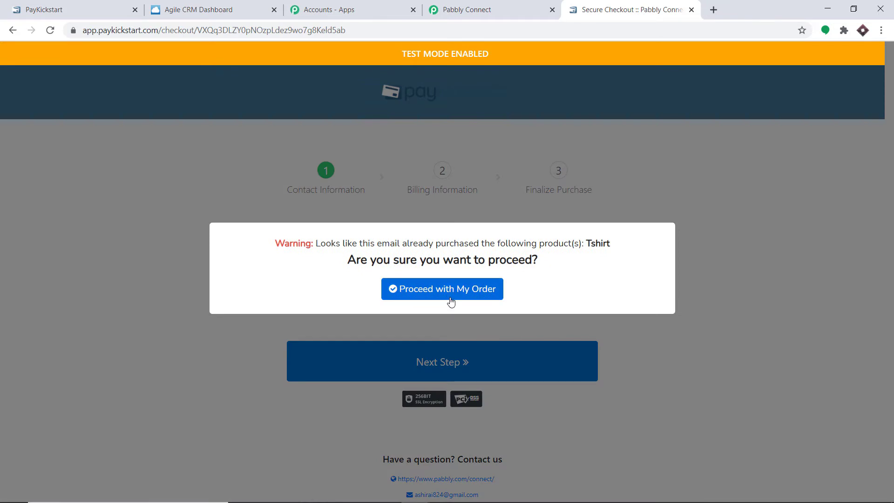
left_click(450, 287)
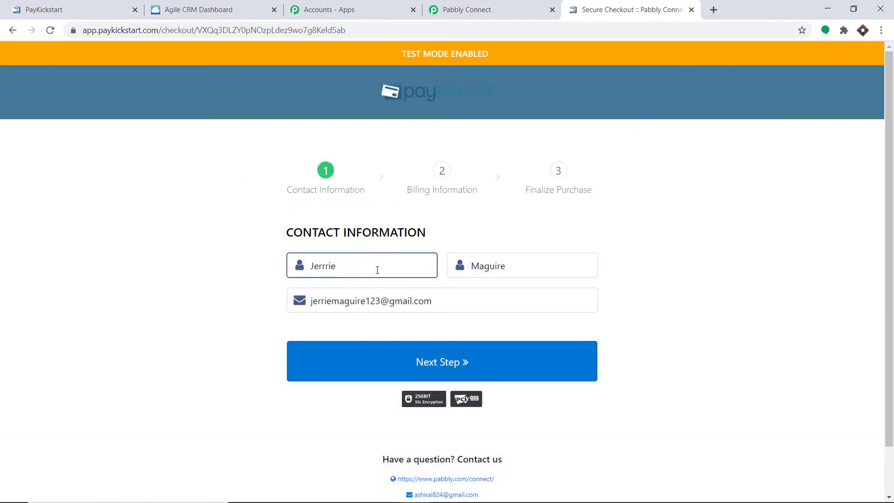
- Fill in the buyer's name and e-mail from a saved contact, then continue to billing
left_click_drag(377, 270, 265, 278)
key("BackSpace")
left_click(371, 279)
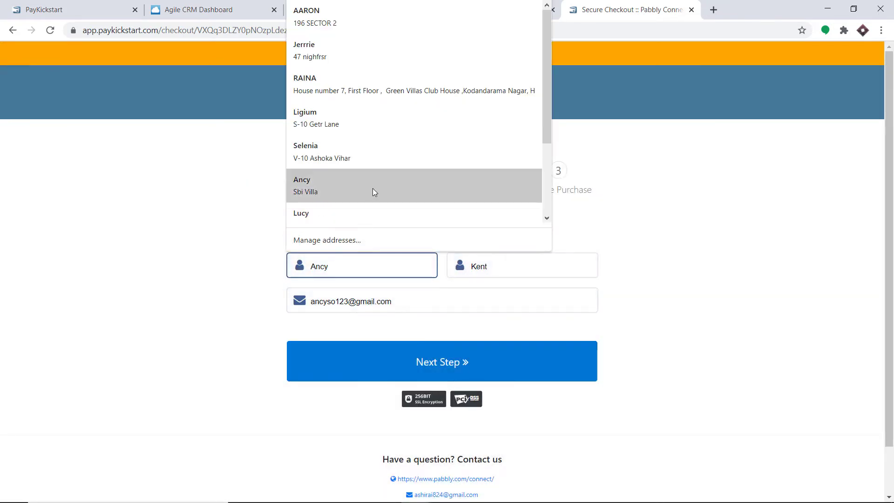
left_click(362, 118)
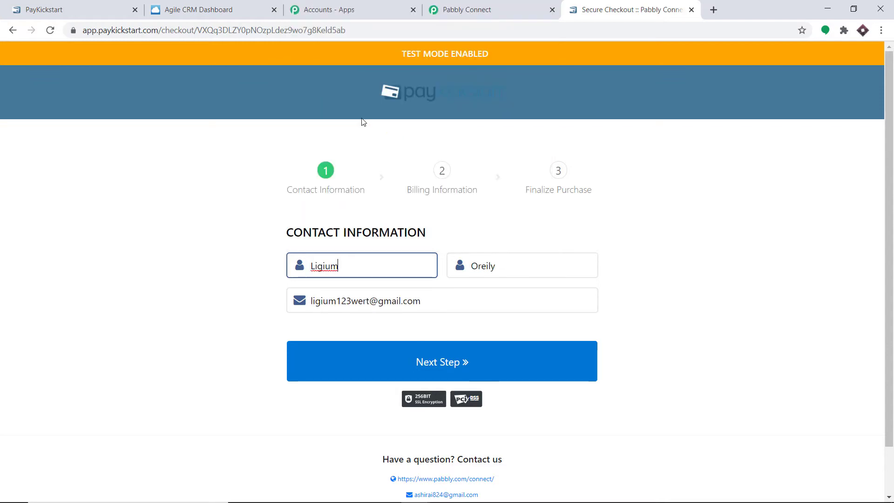
left_click(336, 296)
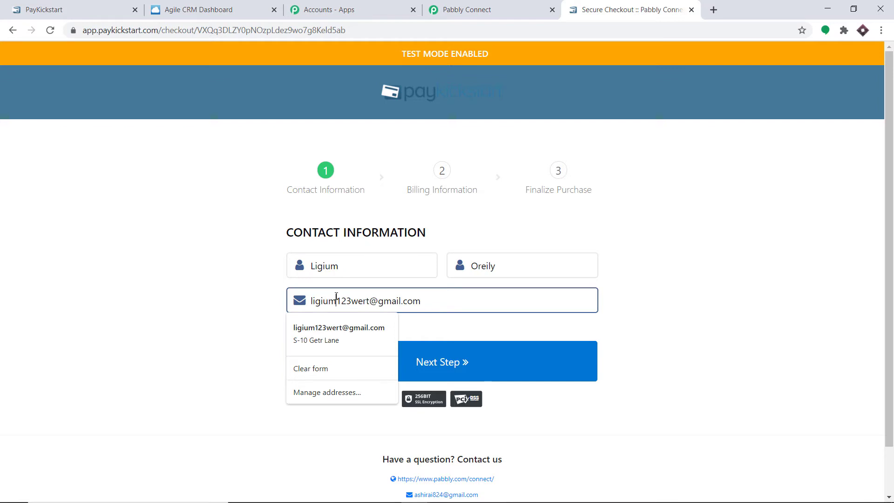
type("2")
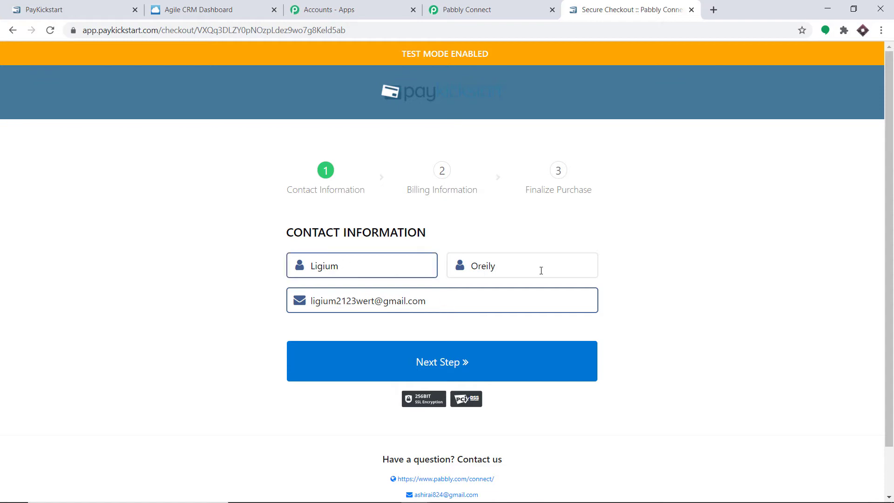
left_click(467, 363)
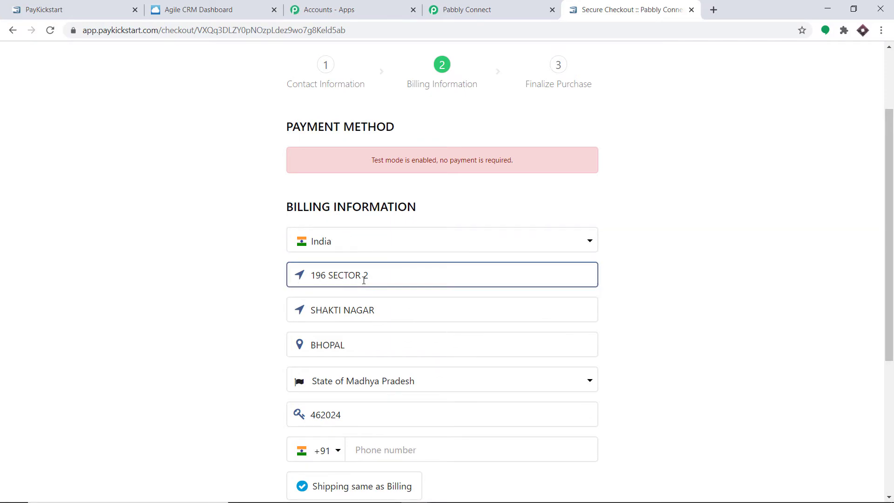
- Fill the billing address, city, state and phone fields from a saved entry
left_click(356, 308)
scroll(391, 315, "down", 3)
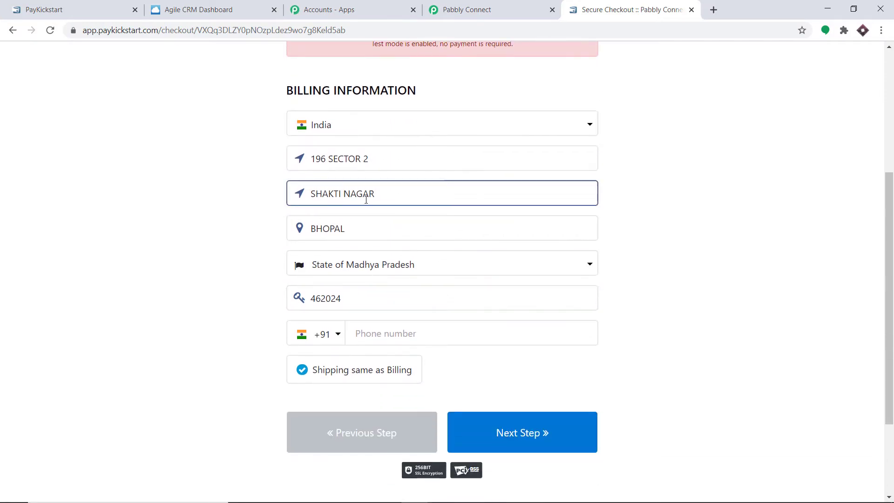
left_click(329, 235)
left_click(365, 265)
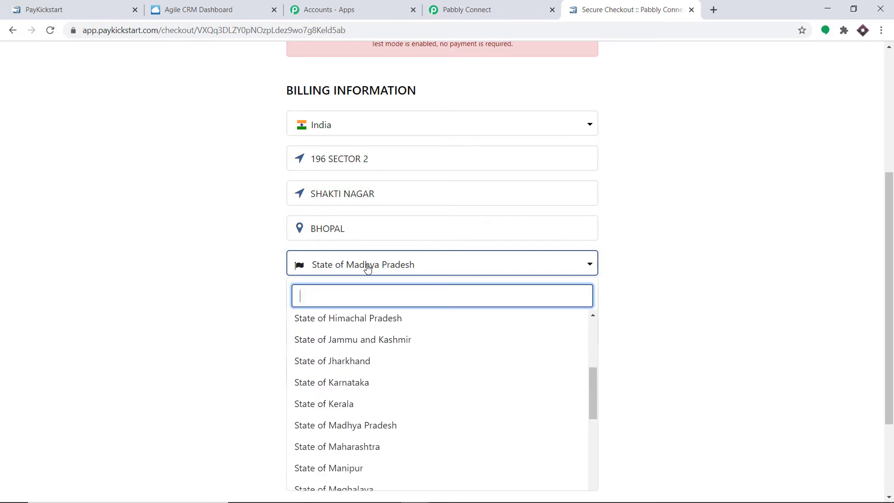
left_click(660, 261)
left_click(372, 330)
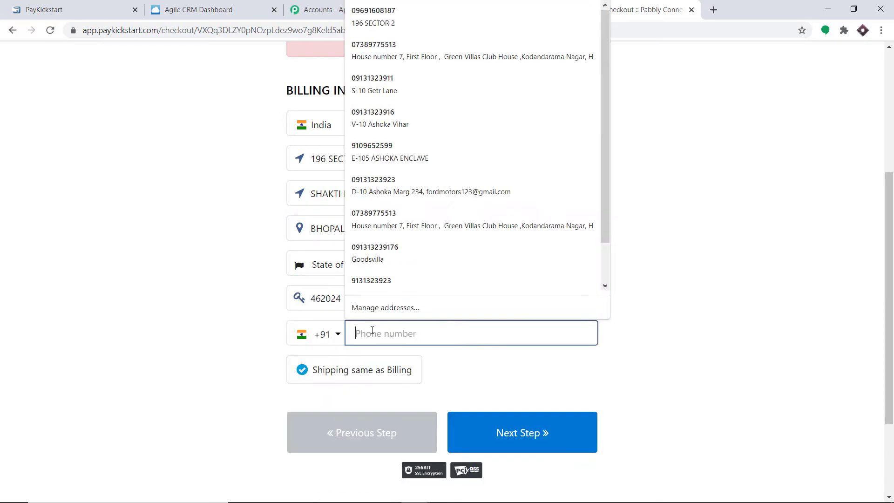
left_click(396, 282)
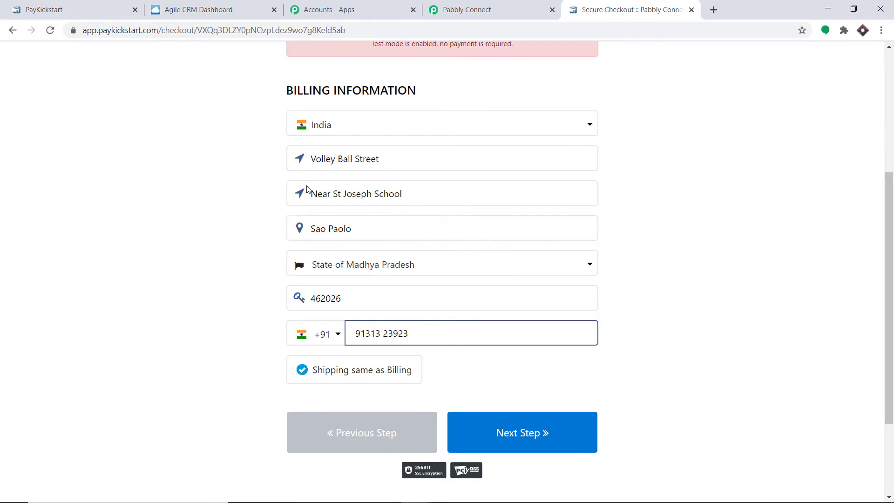
- Set billing country to Brazil and region to Estado do Piaui, then complete the purchase
left_click(363, 130)
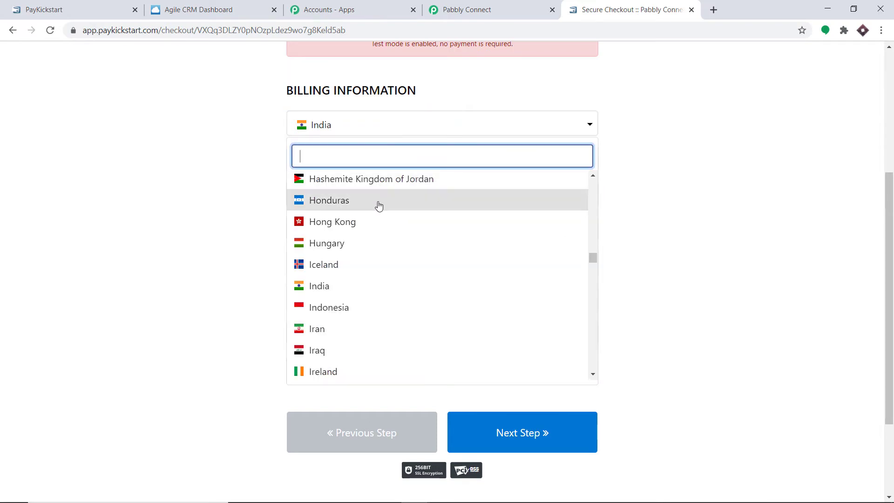
type("bra")
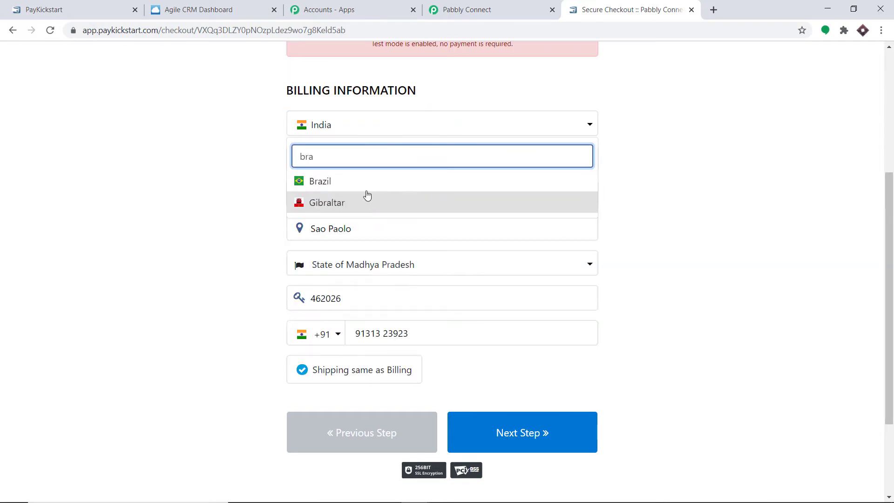
left_click(364, 186)
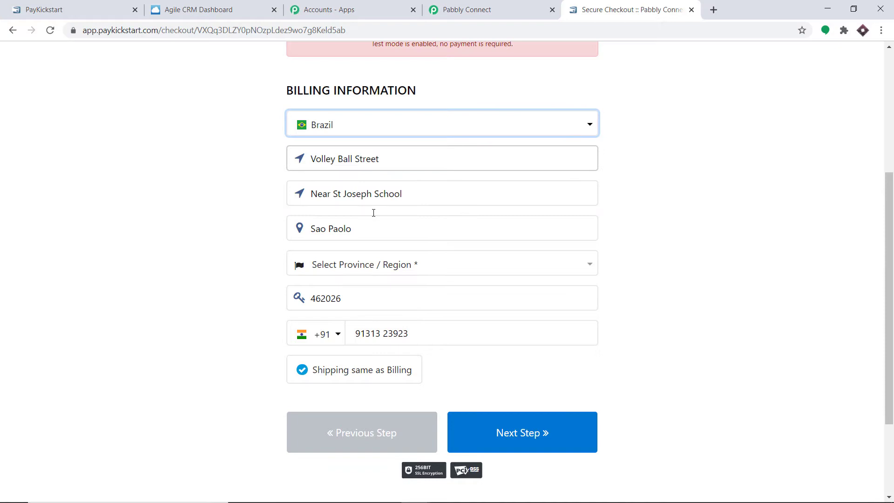
left_click(389, 265)
scroll(357, 341, "down", 5)
scroll(357, 341, "down", 4)
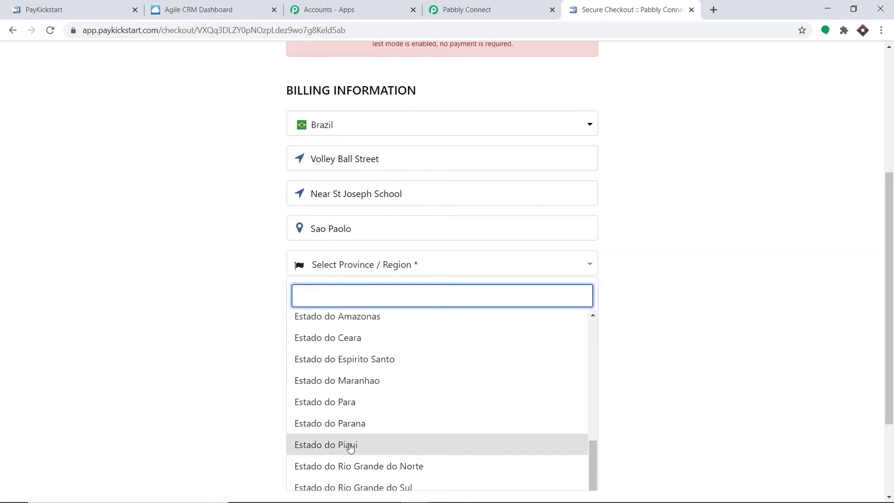
left_click(350, 445)
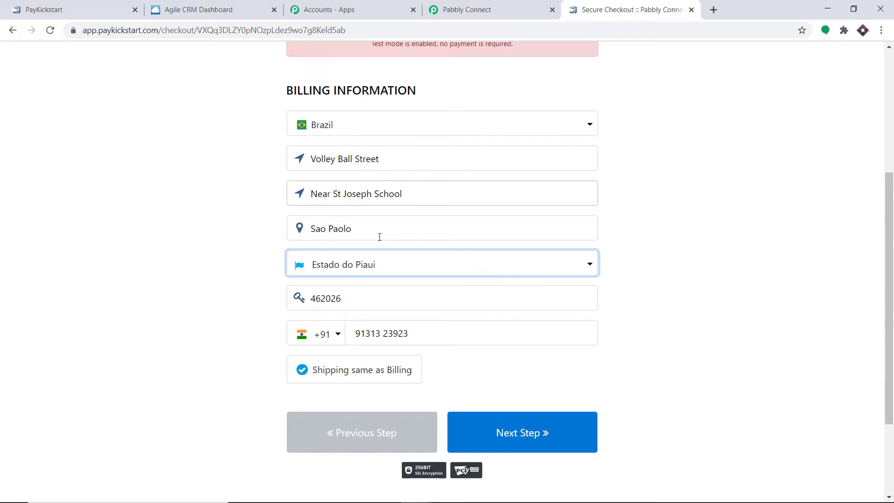
left_click(537, 445)
left_click(435, 329)
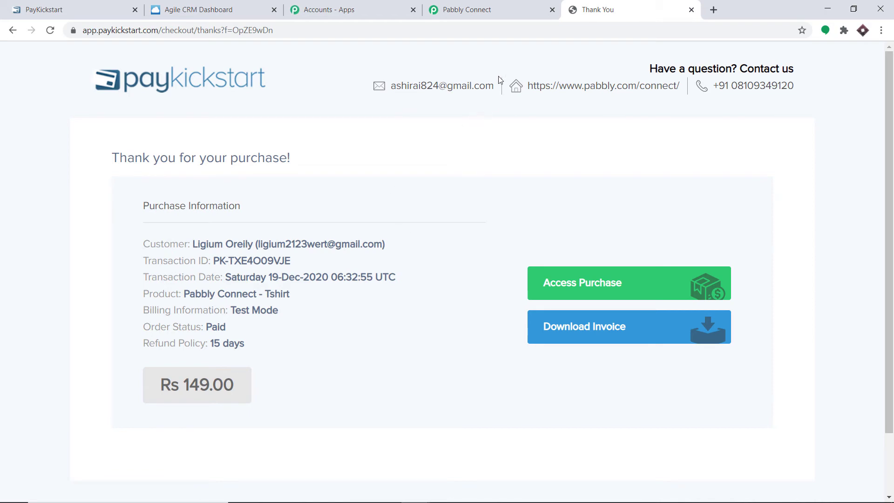
- Review the captured purchase's buyer and billing fields, then add an action step below the trigger
left_click(501, 4)
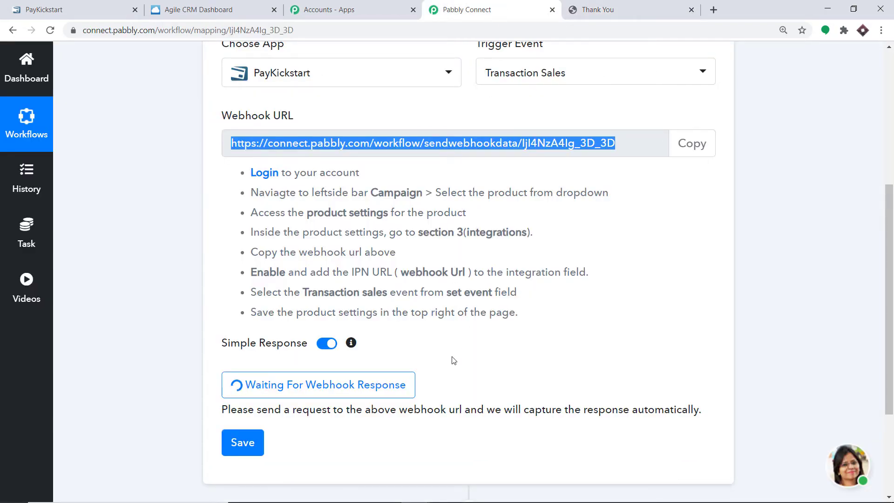
scroll(556, 300, "down", 10)
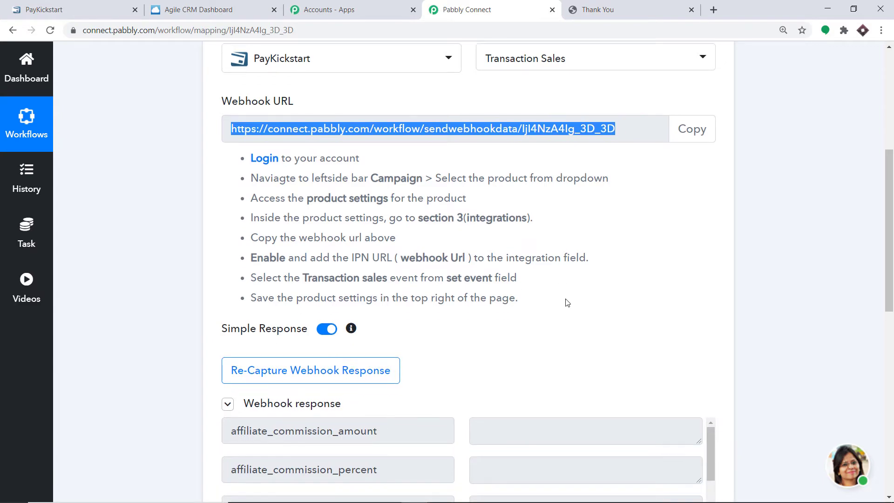
scroll(512, 284, "down", 1)
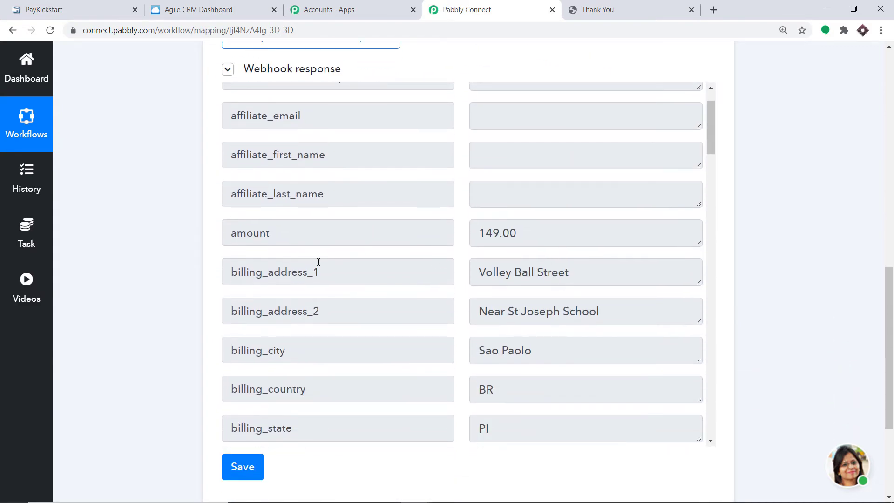
scroll(324, 256, "down", 2)
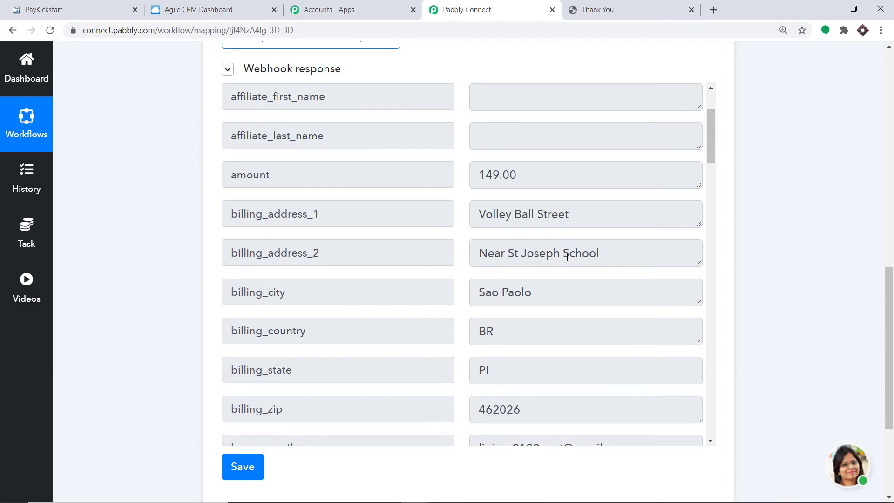
scroll(570, 254, "down", 2)
scroll(419, 223, "down", 2)
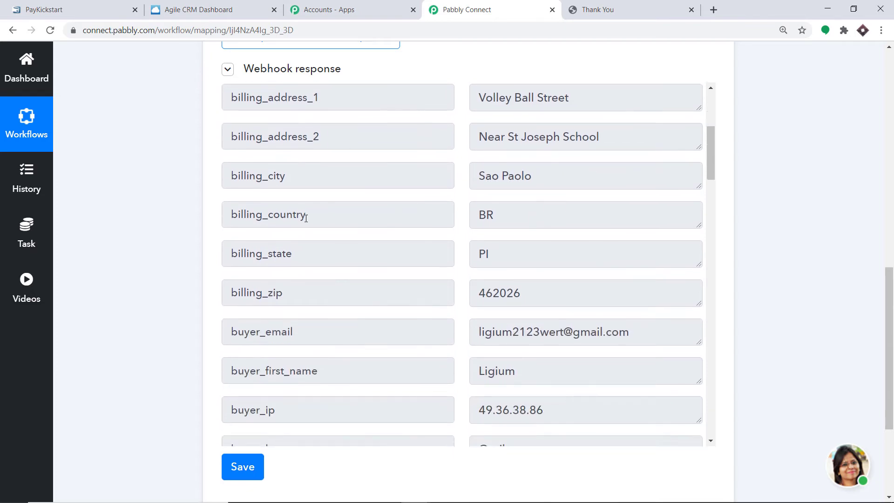
scroll(499, 225, "down", 2)
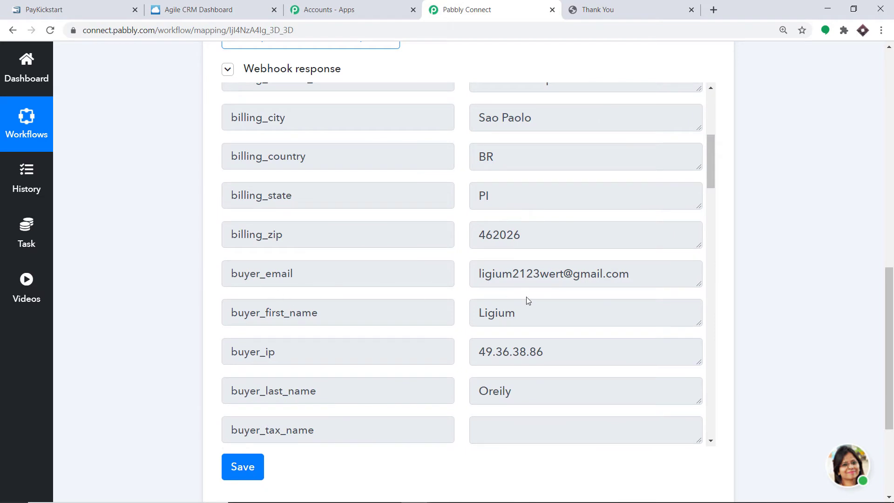
scroll(482, 271, "down", 2)
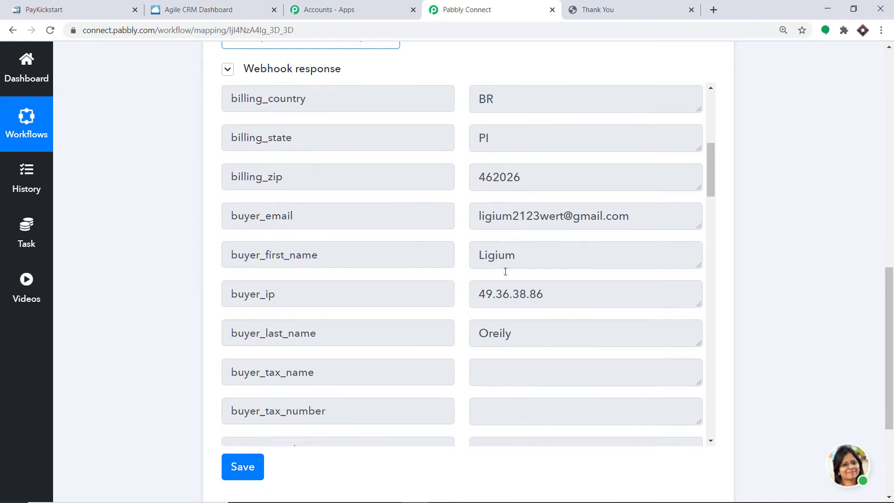
scroll(419, 349, "down", 2)
scroll(378, 379, "down", 2)
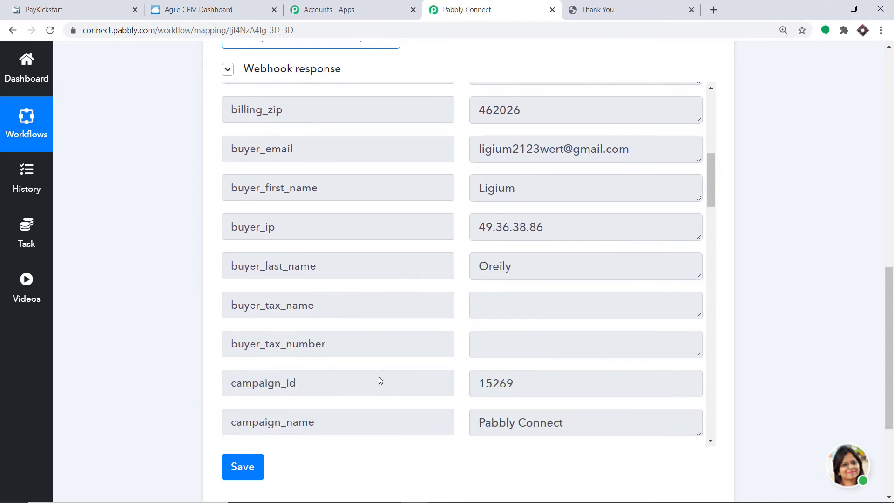
left_click_drag(889, 295, 891, 370)
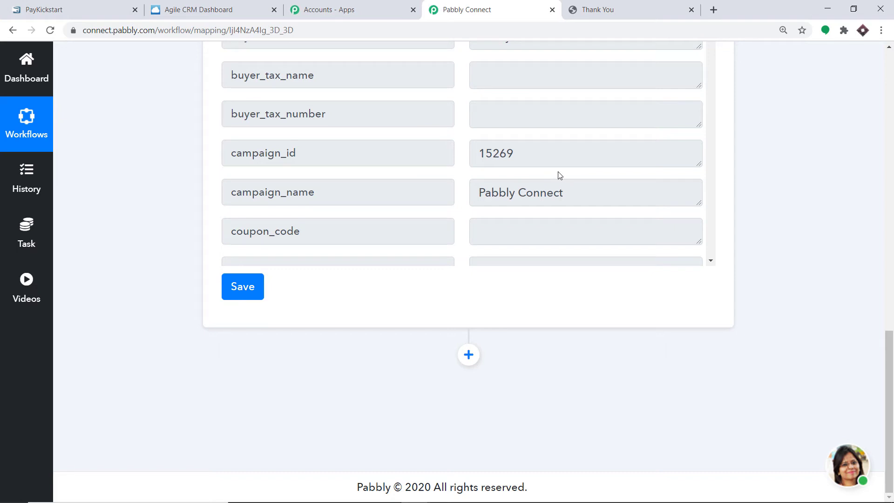
left_click(468, 354)
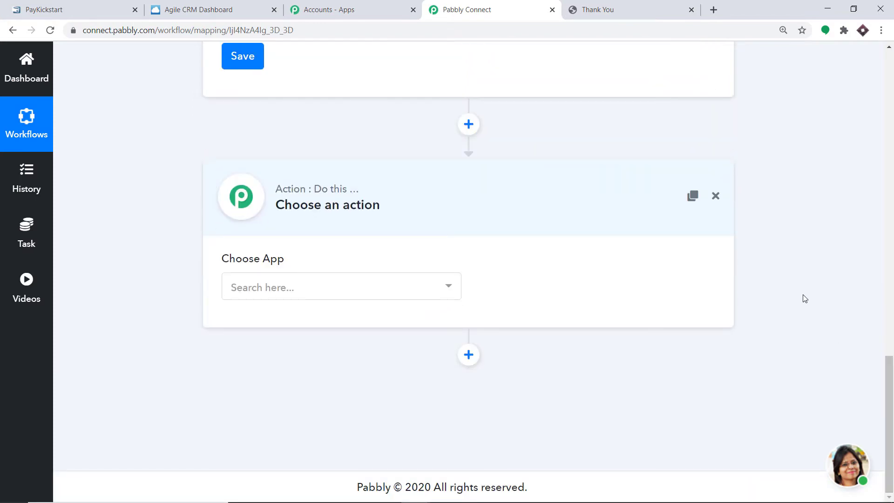
- Choose Agile CRM as the action app and Create Contact as its action event
left_click(264, 286)
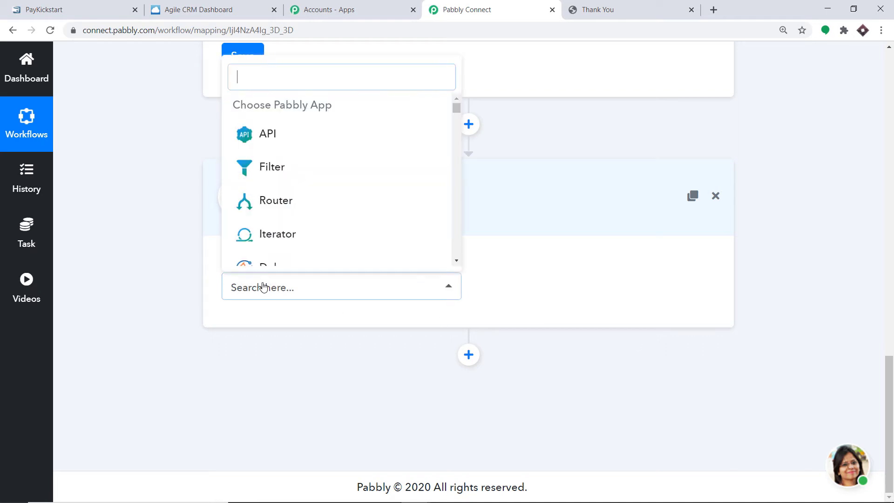
type("agil")
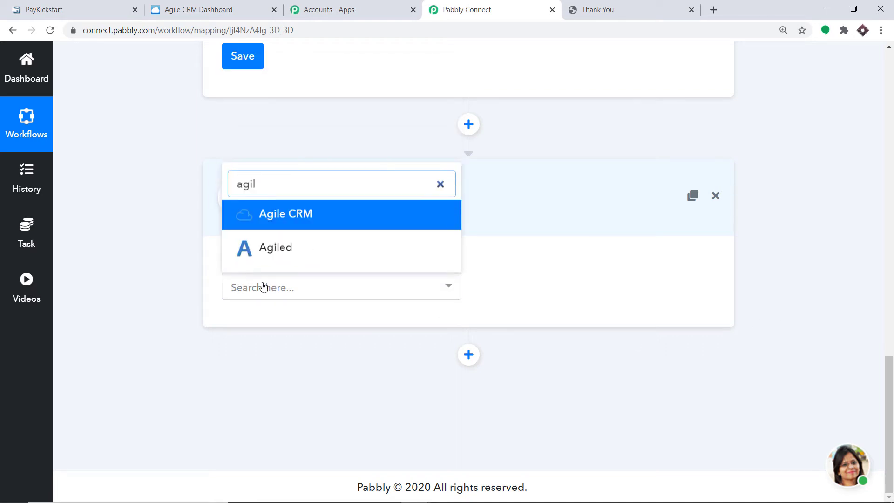
left_click(283, 214)
left_click(583, 291)
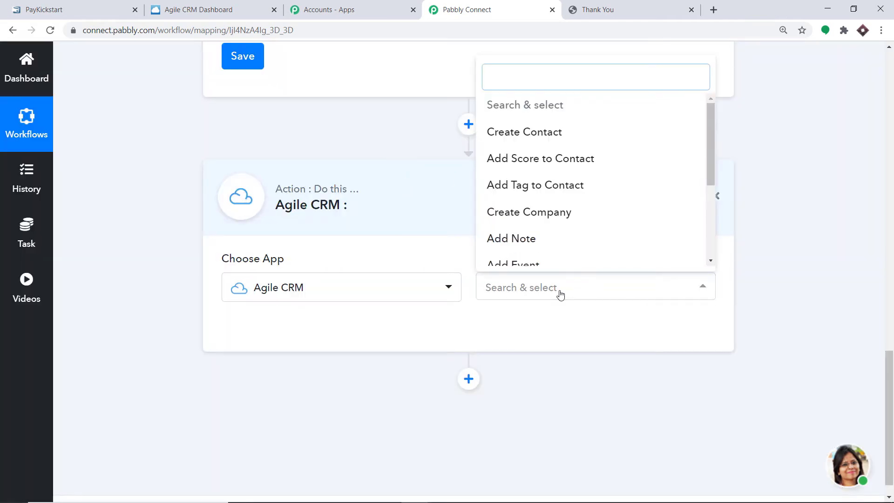
left_click(575, 140)
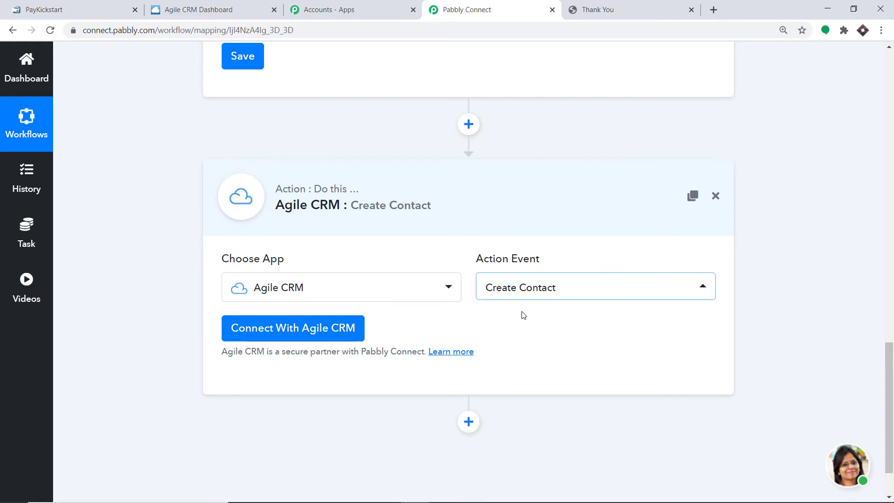
left_click(539, 290)
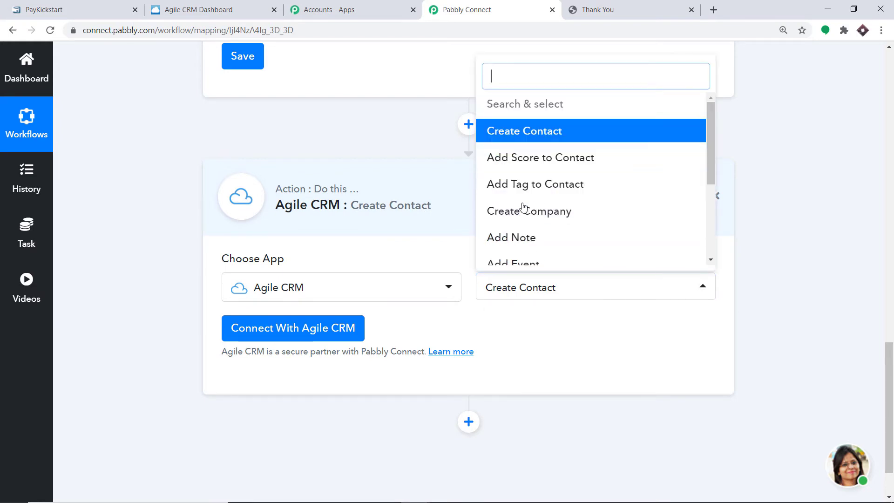
scroll(535, 214, "down", 1)
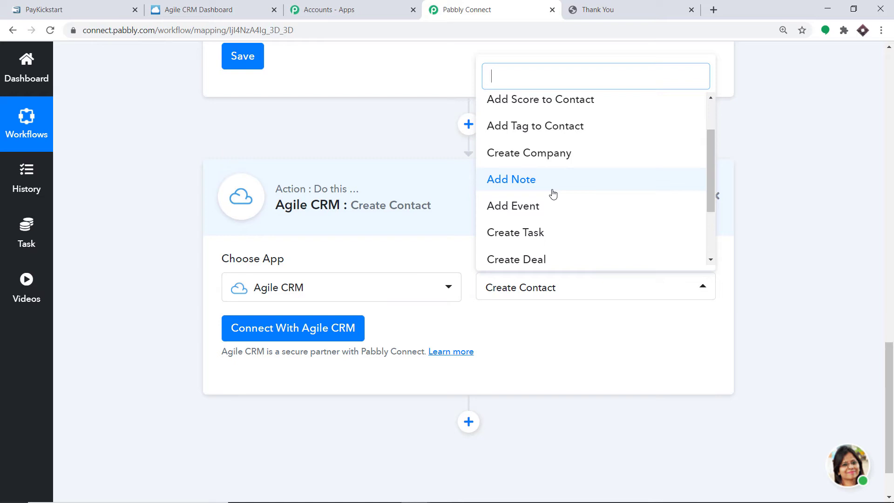
left_click(528, 327)
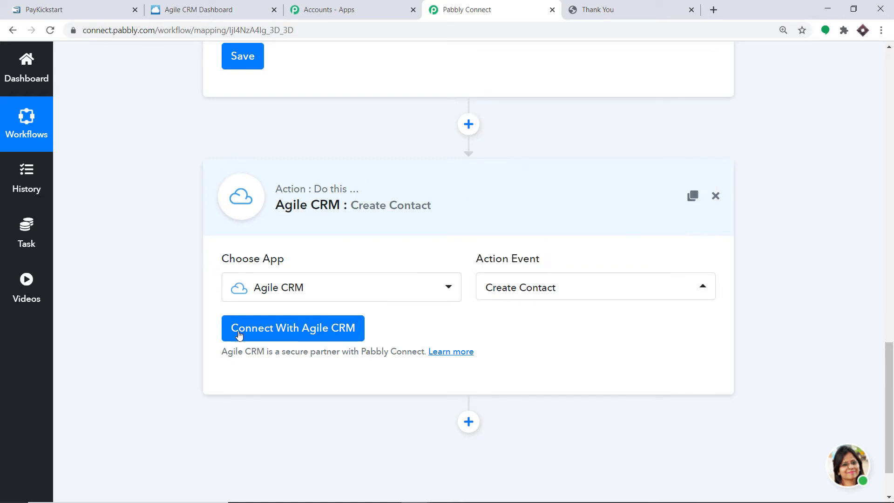
- Open the Agile CRM credentials form down to the Domain field, then switch to the Agile CRM contacts tab
left_click(245, 330)
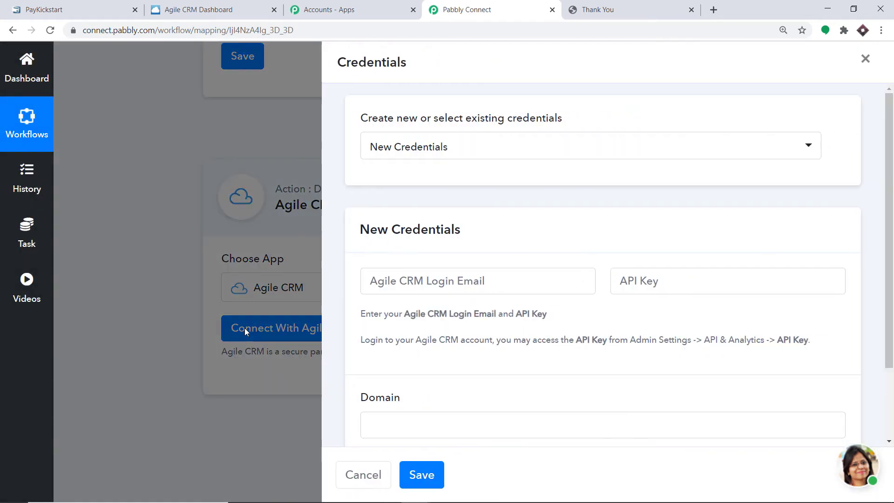
scroll(456, 261, "down", 2)
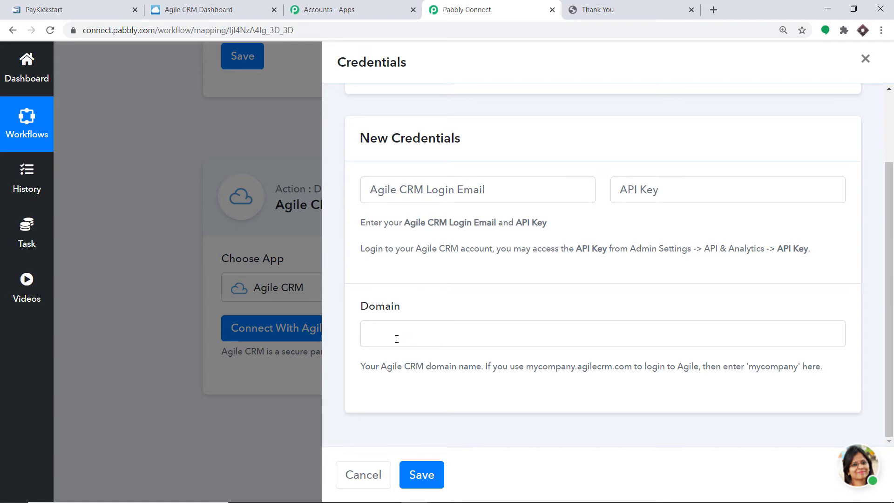
left_click(208, 8)
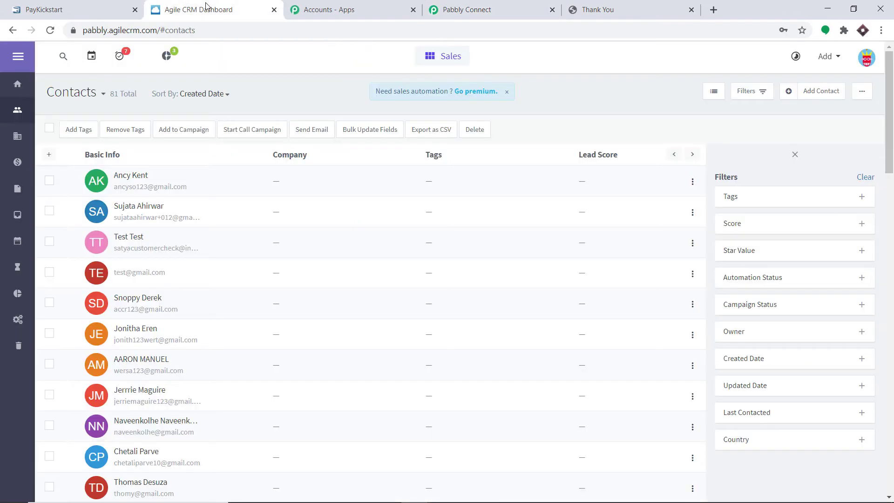
- Copy the Agile CRM subdomain from the address bar and go back to the Pabbly Connect tab
left_click_drag(107, 30, 55, 30)
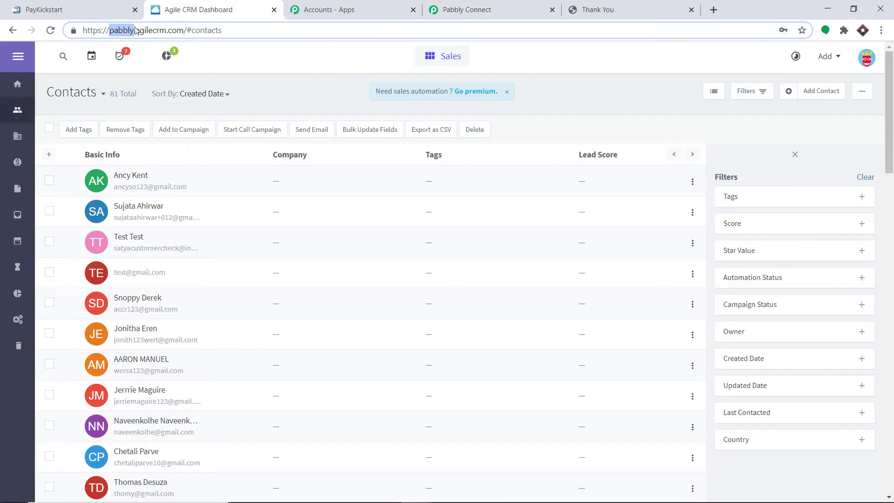
right_click(120, 30)
left_click(143, 93)
left_click(613, 7)
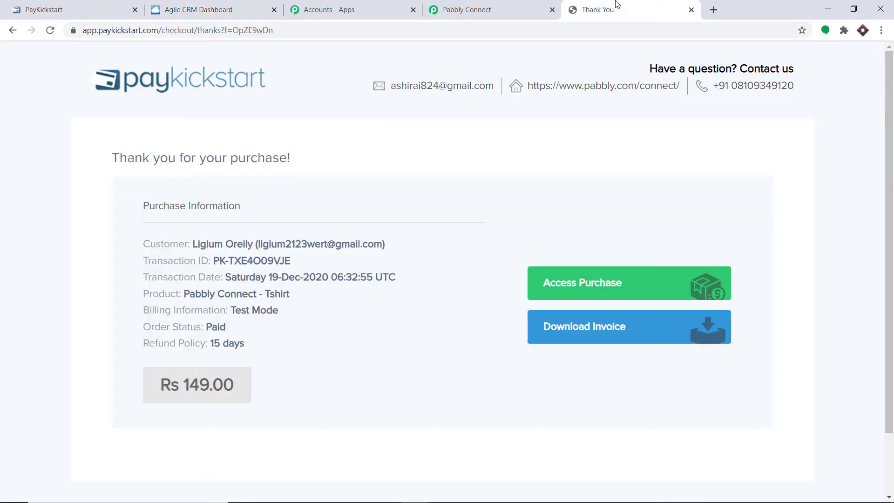
left_click(488, 10)
- Paste the domain 'pabbly' into Domain and enter the Agile CRM login e-mail
right_click(409, 322)
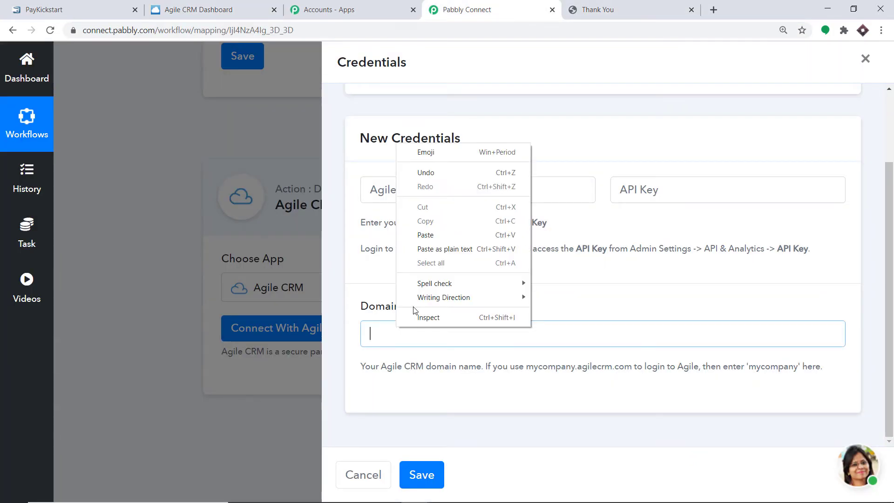
left_click(424, 238)
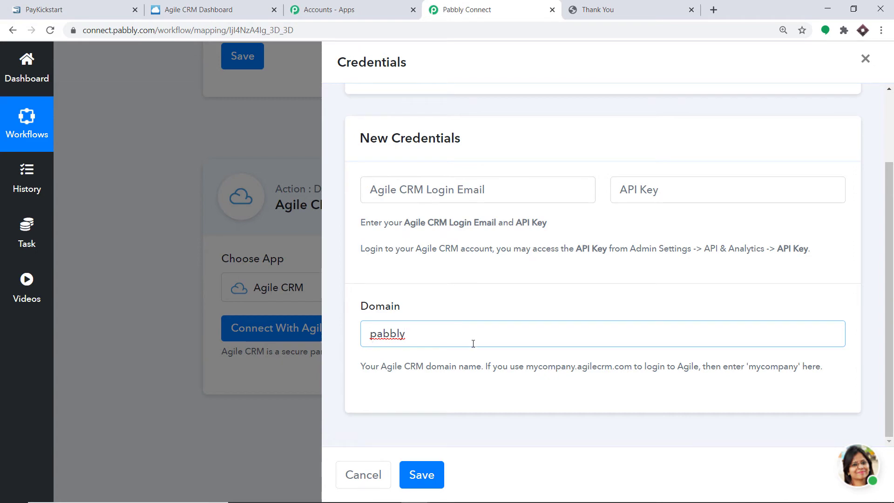
left_click(400, 189)
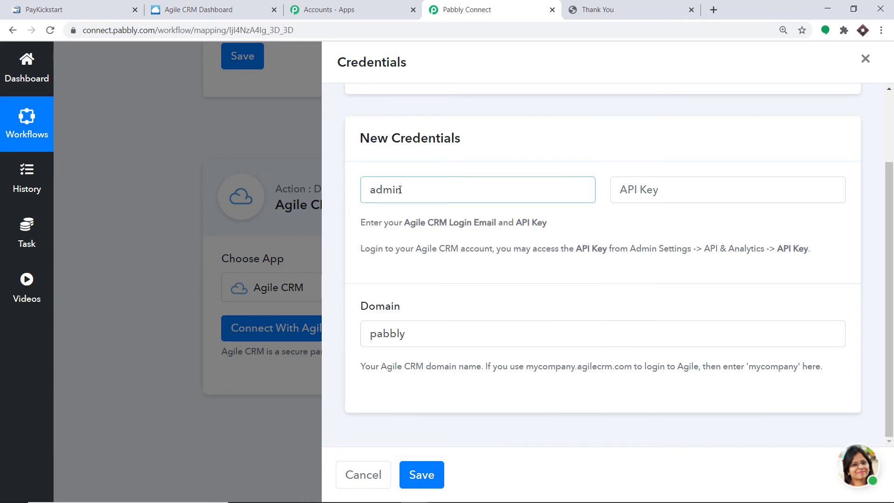
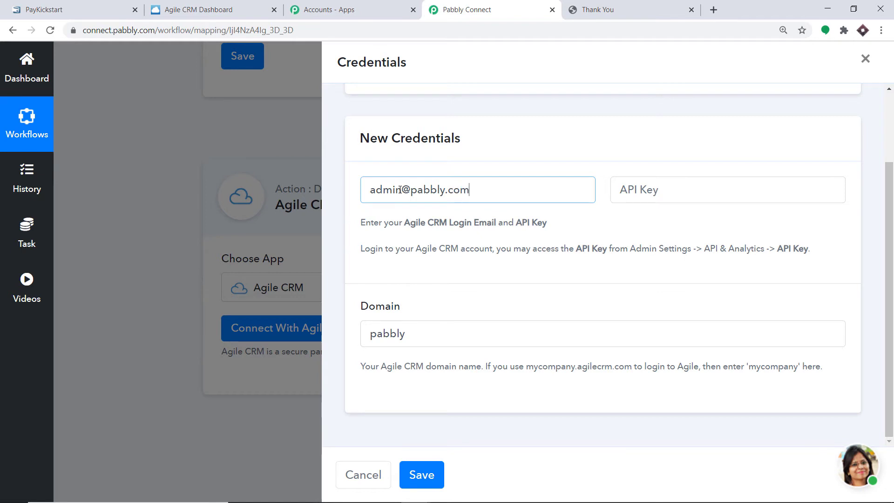
left_click(631, 196)
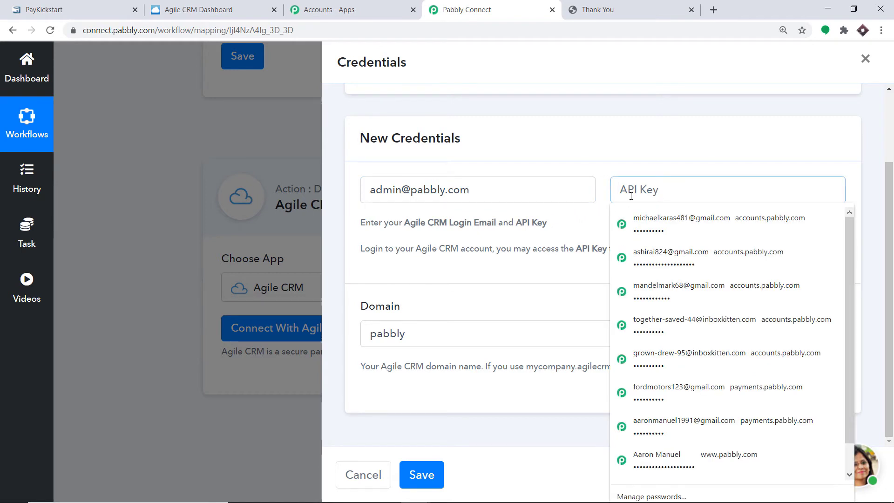
left_click(624, 154)
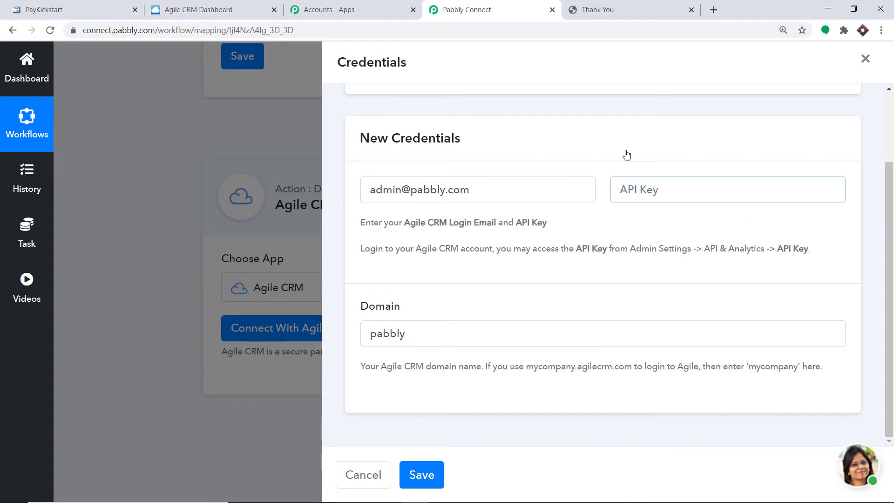
- Switch to the Agile CRM Dashboard tab showing the contacts
left_click(199, 5)
left_click_drag(120, 269, 496, 122)
left_click(581, 91)
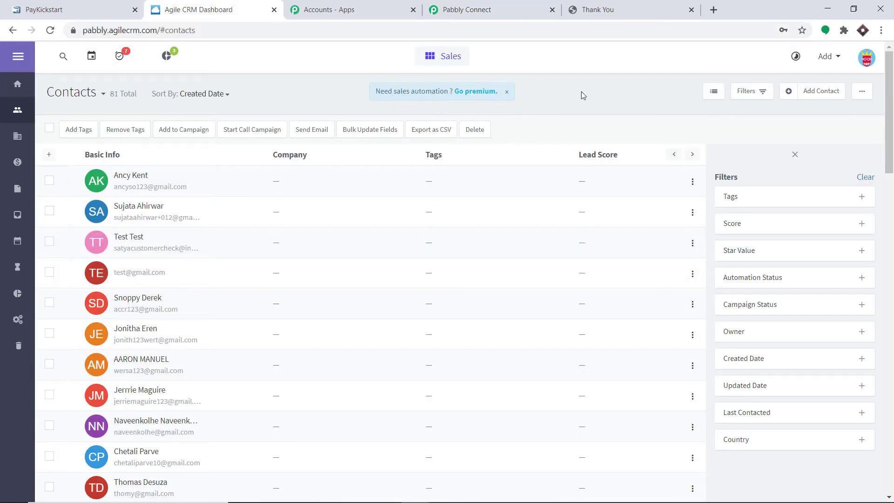
- Copy the REST API key from Admin Settings > Developers & API and return to Pabbly Connect
left_click(867, 58)
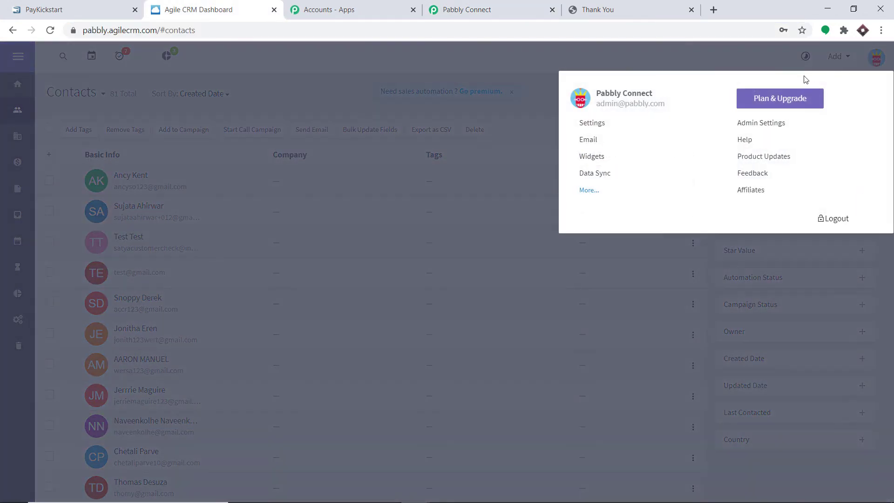
left_click(770, 127)
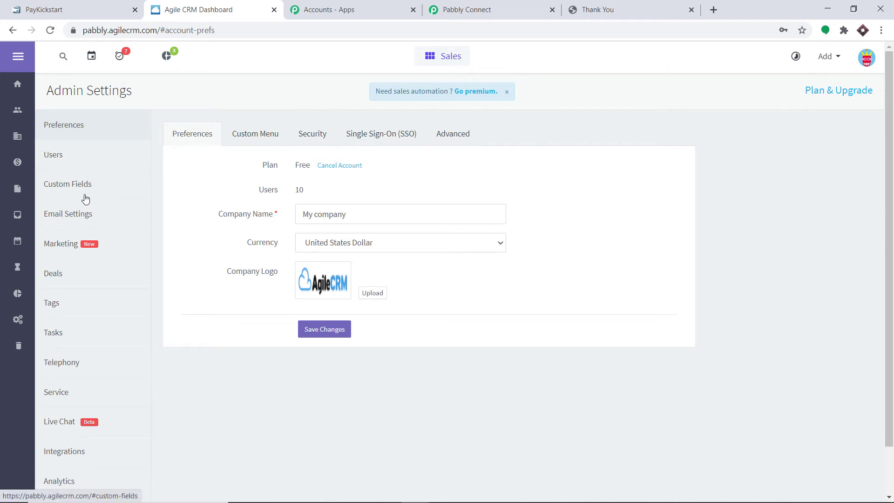
scroll(82, 224, "down", 2)
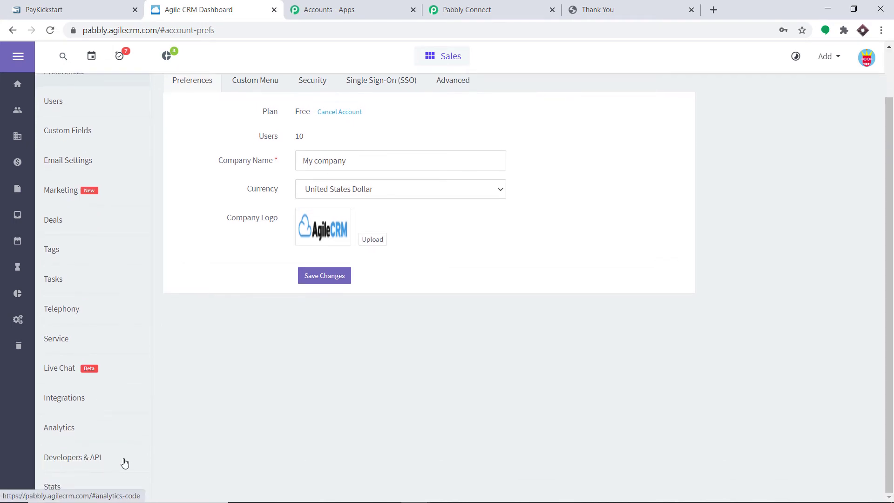
left_click(76, 460)
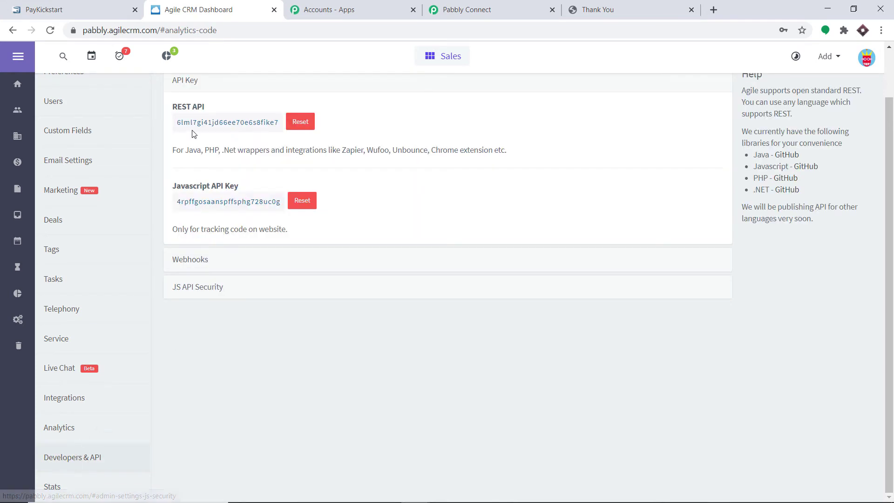
double_click(200, 123)
right_click(199, 124)
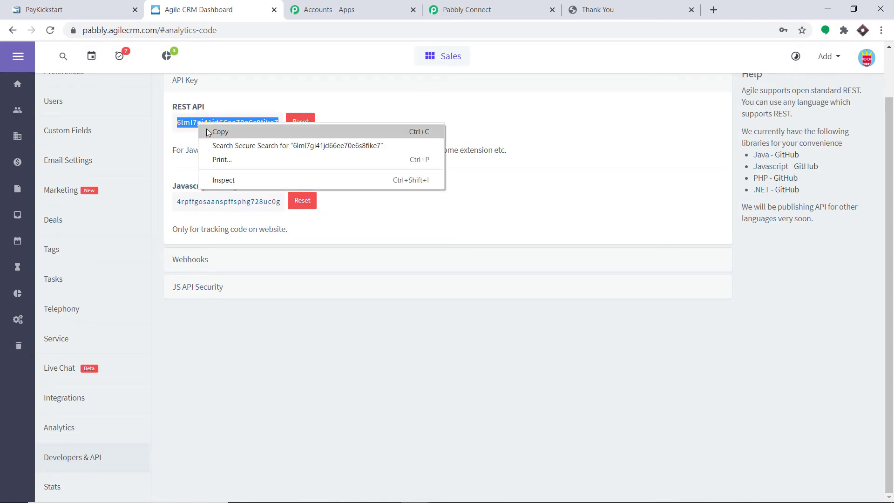
left_click(209, 132)
left_click(468, 8)
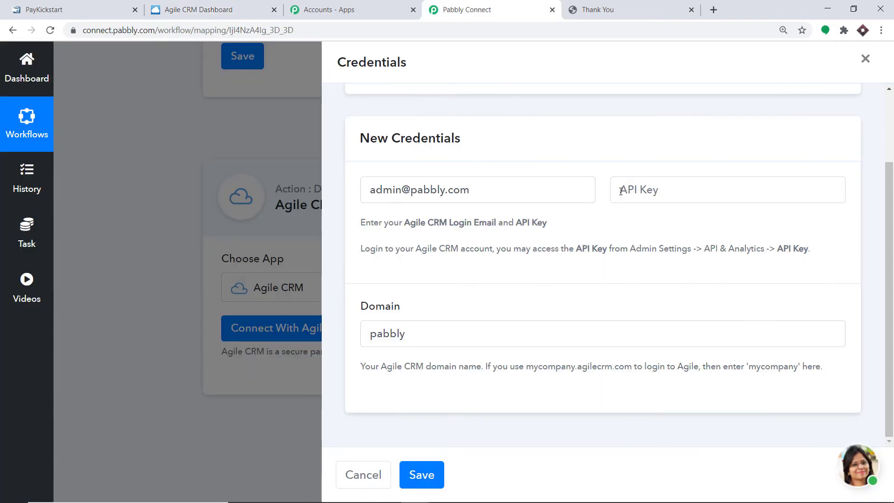
- Paste the REST API key into API Key and save to connect Agile CRM
right_click(621, 190)
left_click(661, 317)
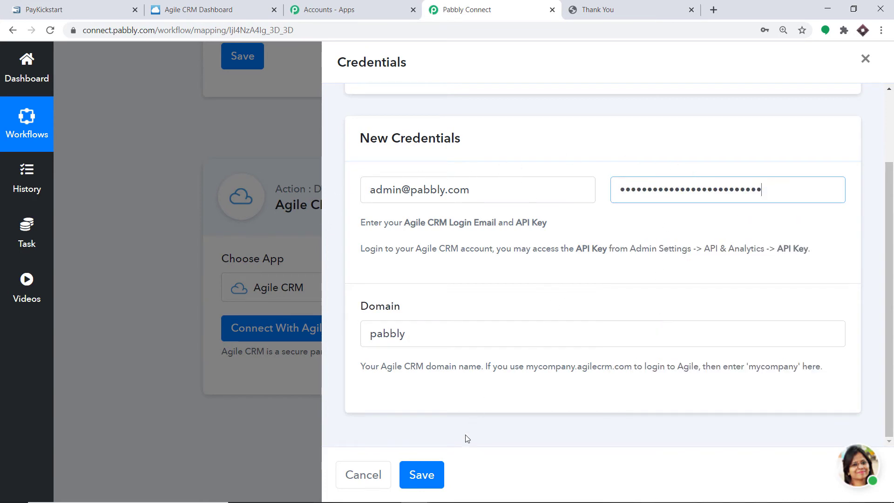
left_click(426, 477)
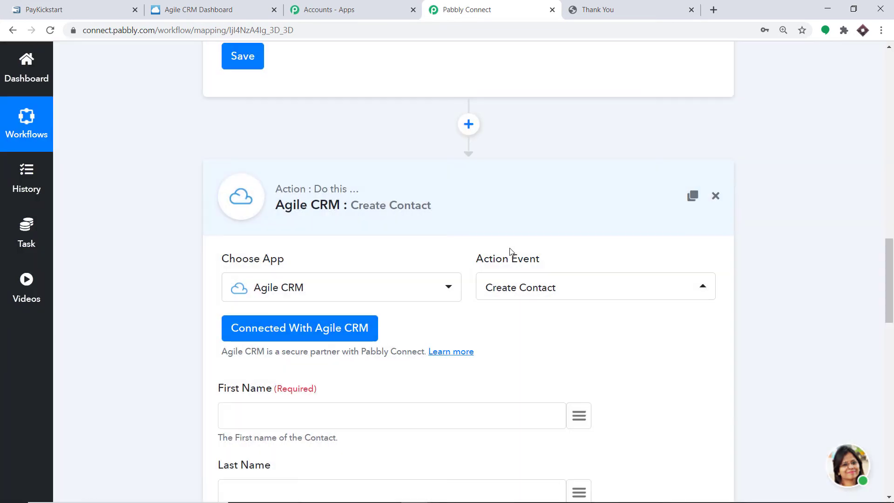
scroll(510, 249, "down", 4)
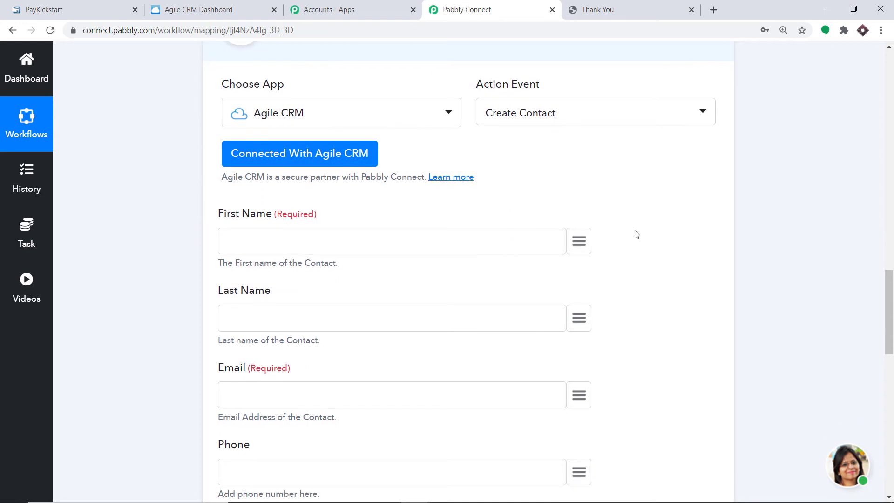
scroll(651, 354, "down", 1)
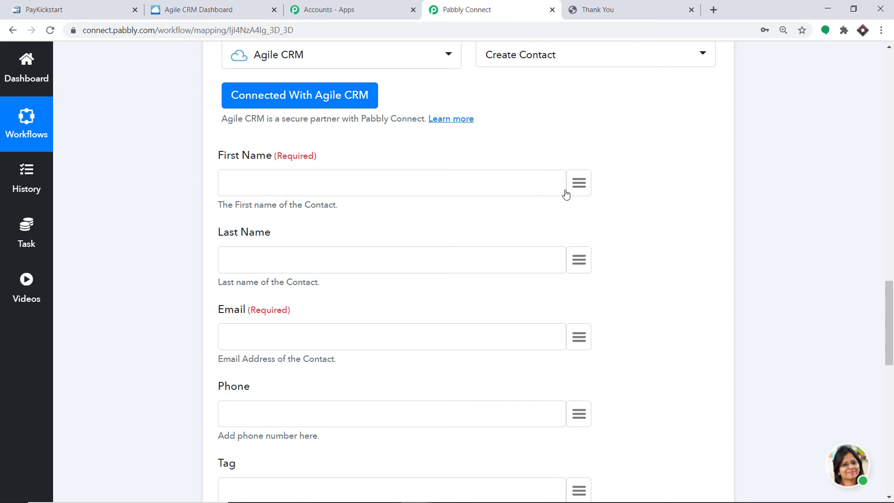
- Map buyer_first_name to First Name and buyer_last_name to Last Name
left_click(582, 186)
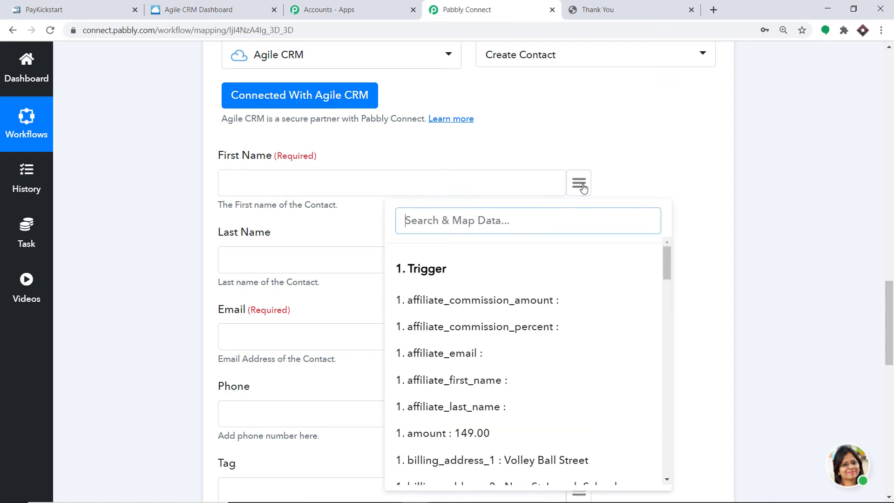
type("name")
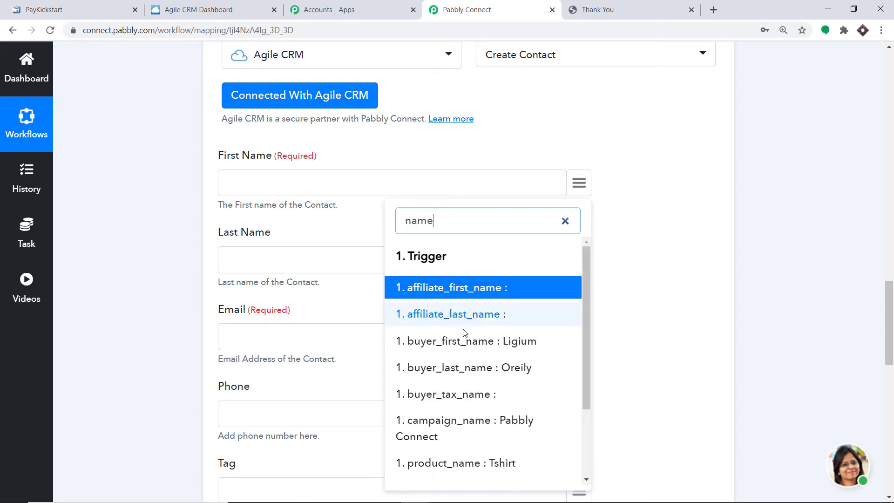
left_click(473, 342)
scroll(576, 237, "down", 1)
left_click(581, 212)
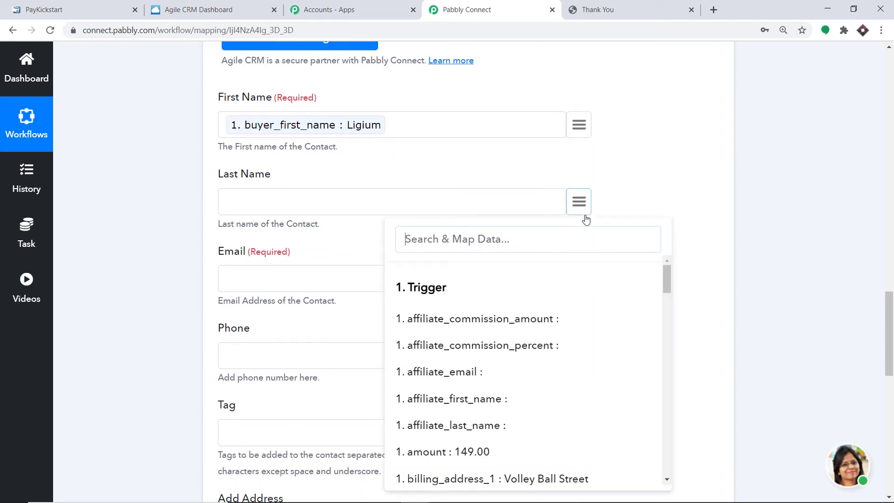
type("last")
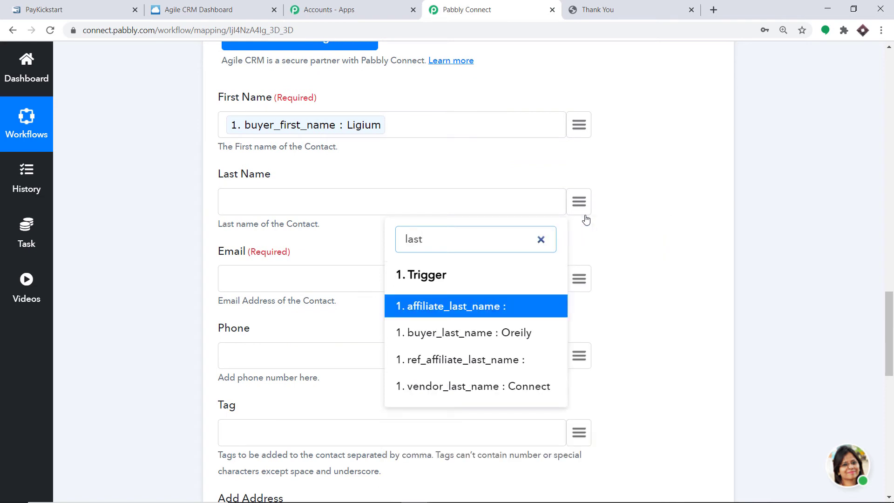
left_click(517, 334)
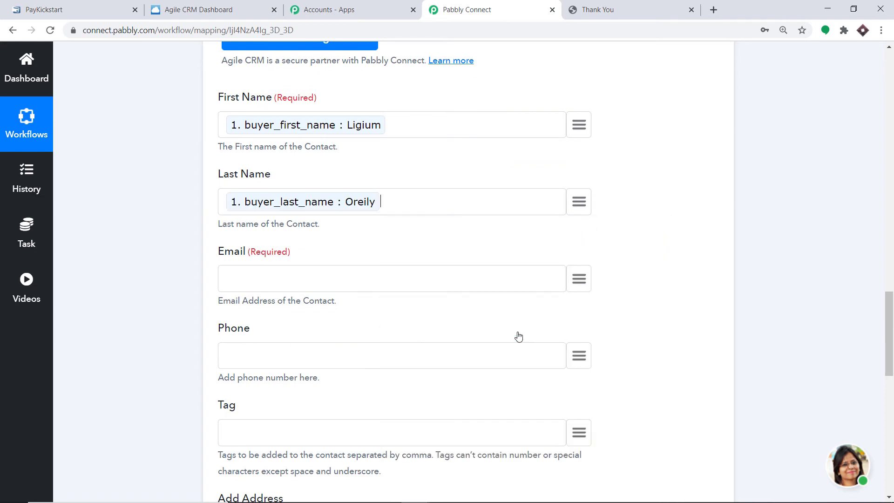
scroll(495, 292, "down", 2)
- Map buyer_email to Email and custom_billing_phone_number to Phone
left_click(588, 168)
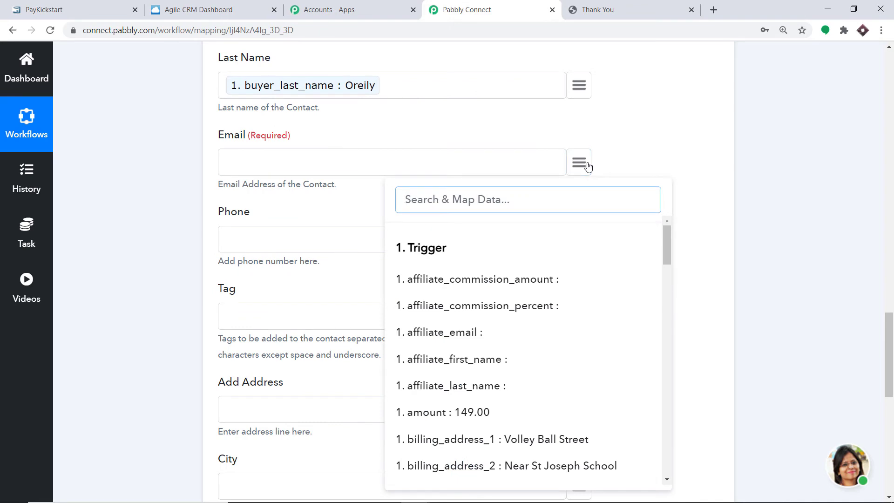
type("em")
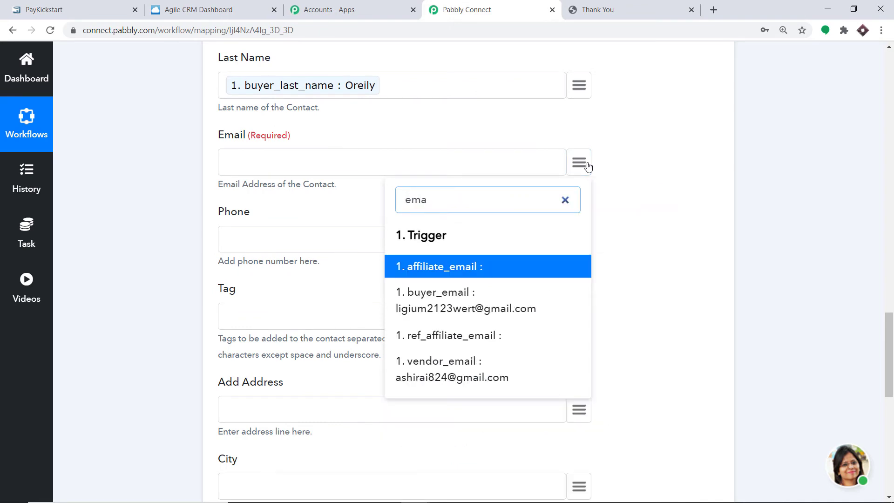
type("a")
left_click(433, 298)
scroll(424, 270, "down", 2)
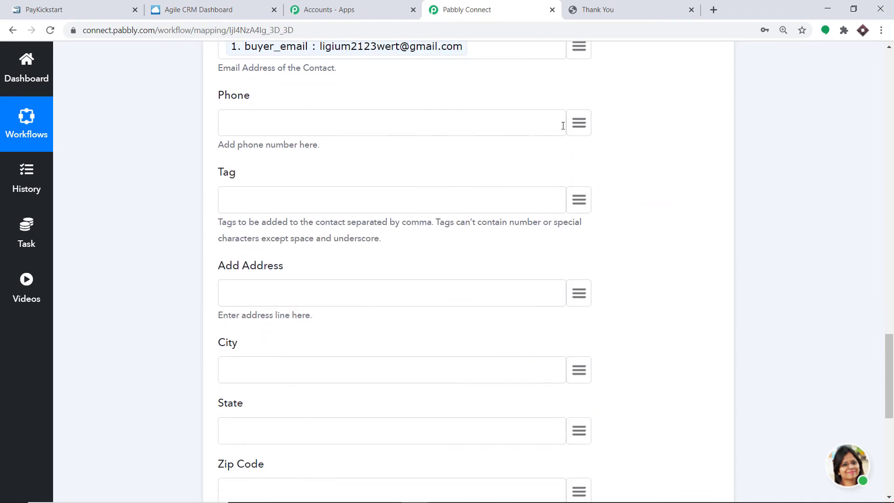
left_click(578, 124)
type("phone")
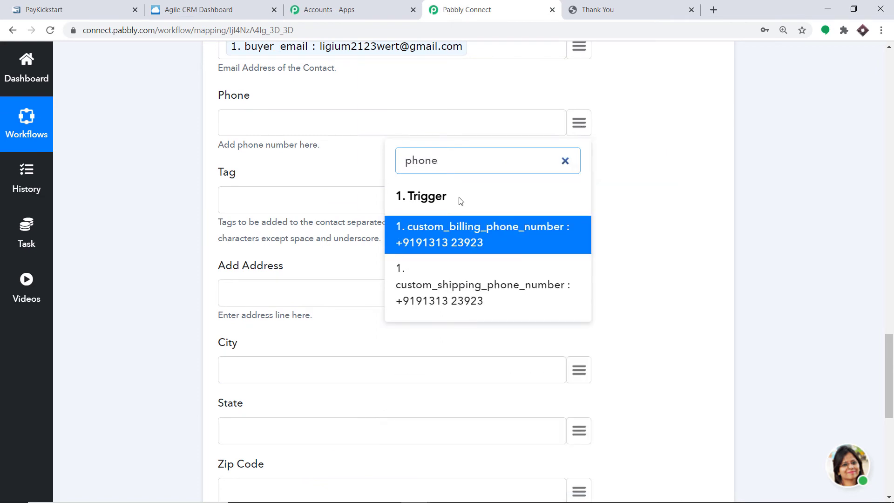
left_click(439, 235)
scroll(576, 208, "down", 1)
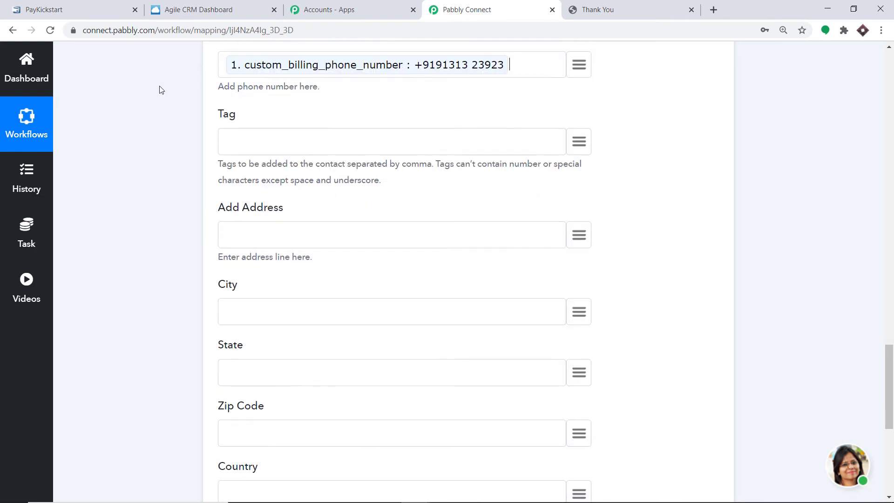
scroll(424, 227, "down", 1)
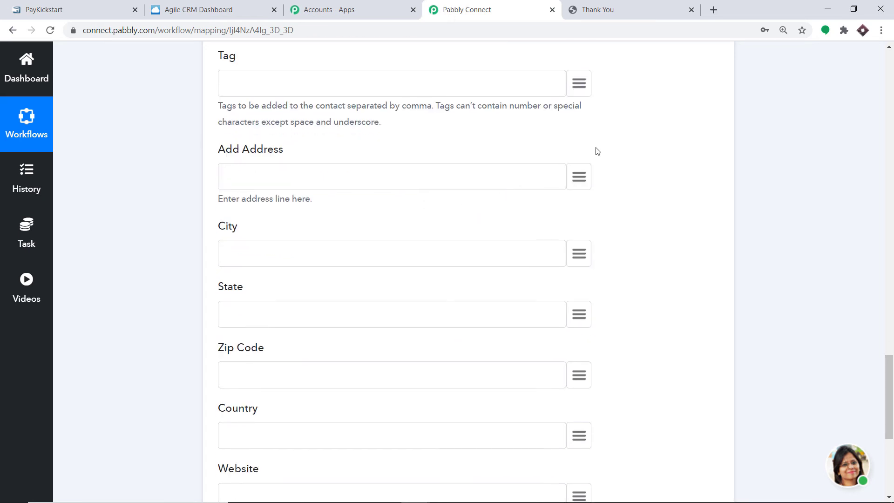
- Map billing_address_1, billing_city and billing_state to Address, City and State
left_click(579, 176)
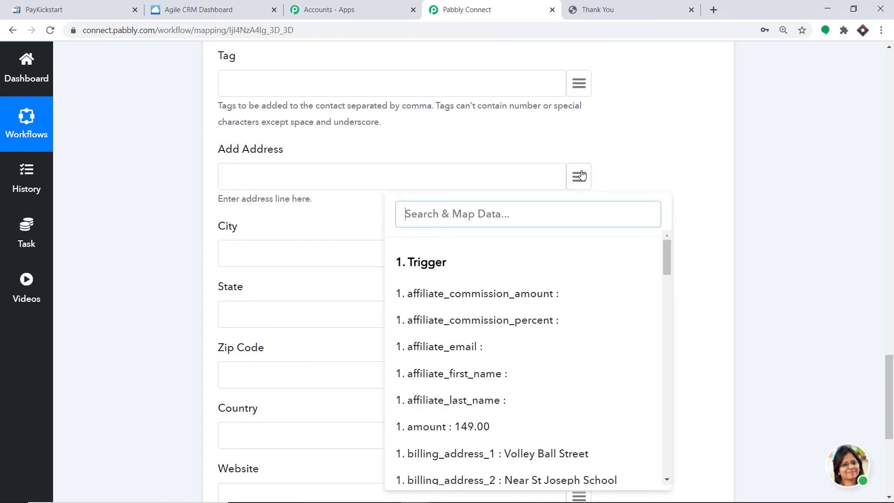
type("add")
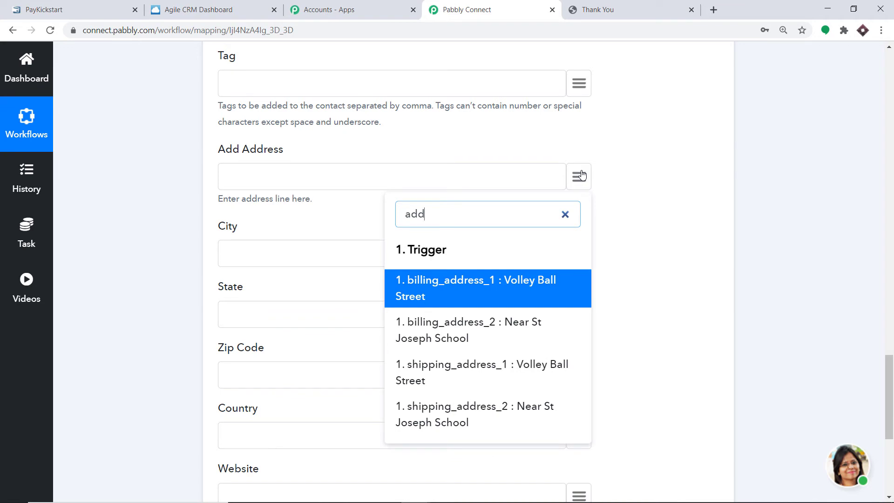
left_click(548, 292)
scroll(600, 197, "down", 1)
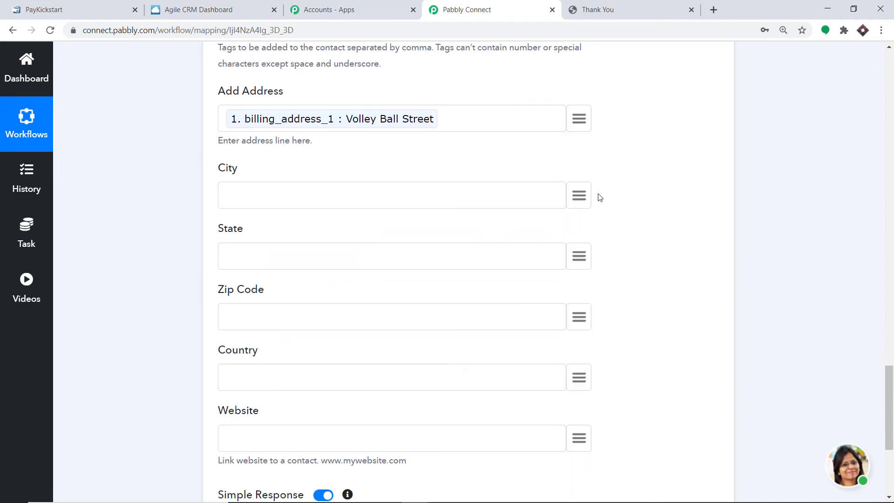
left_click(586, 194)
type("city")
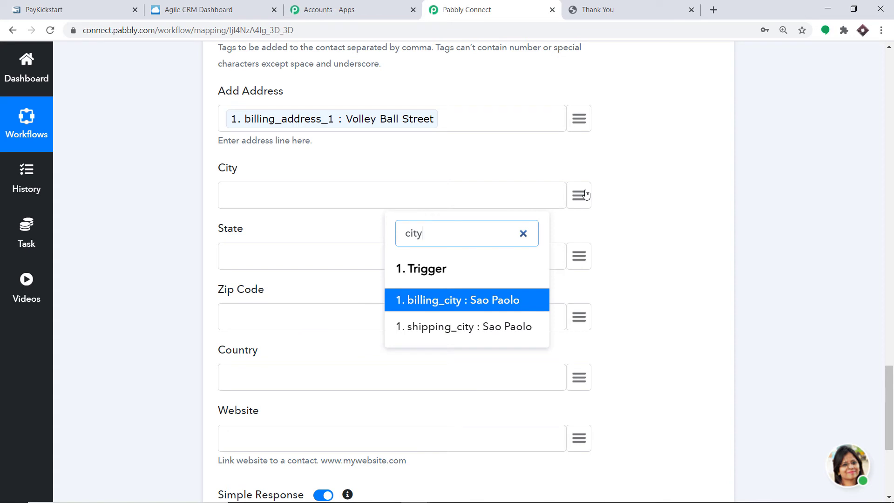
left_click(479, 300)
scroll(393, 278, "down", 1)
left_click(579, 198)
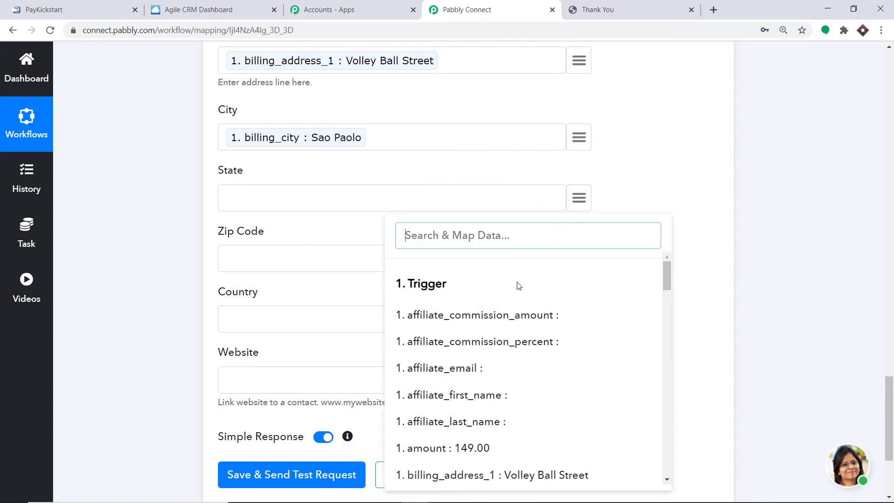
scroll(521, 293, "down", 4)
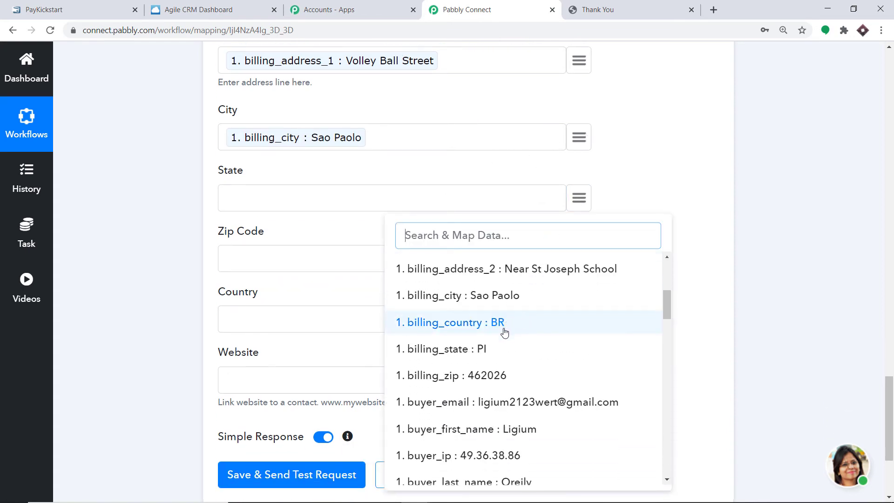
left_click(487, 350)
scroll(459, 285, "down", 1)
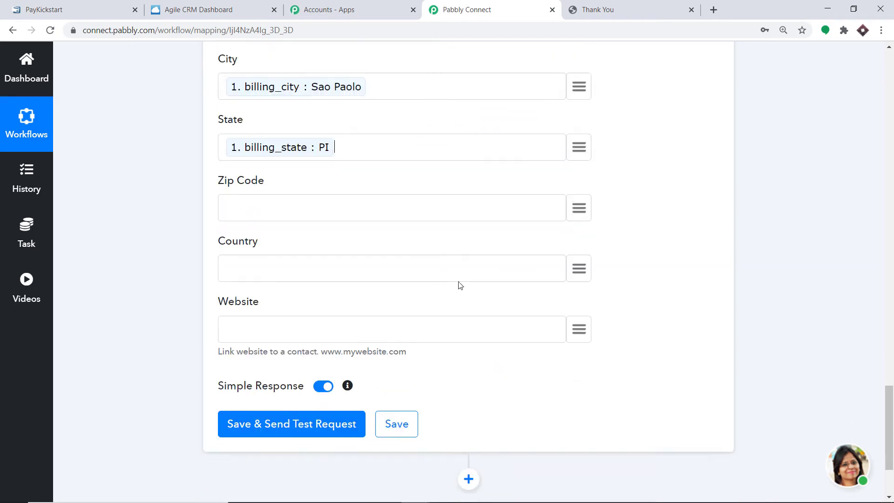
- Map shipping_zip to Zip Code and billing_country to Country
left_click(580, 204)
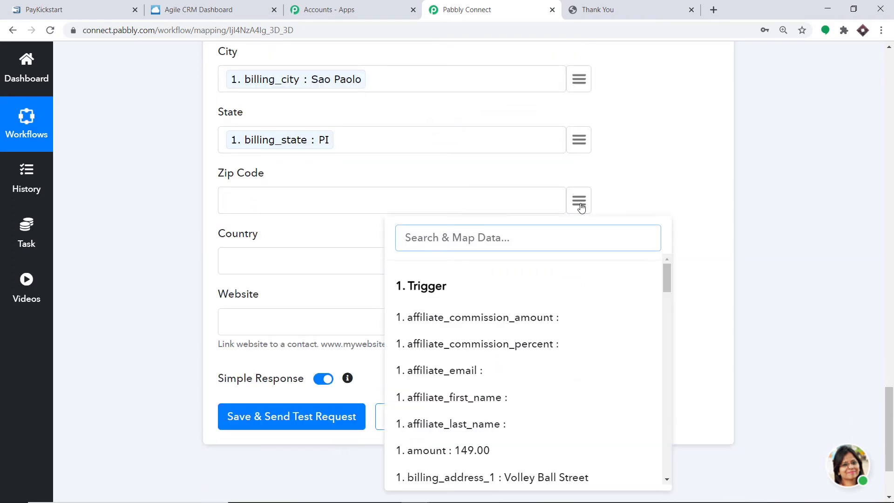
type("bra")
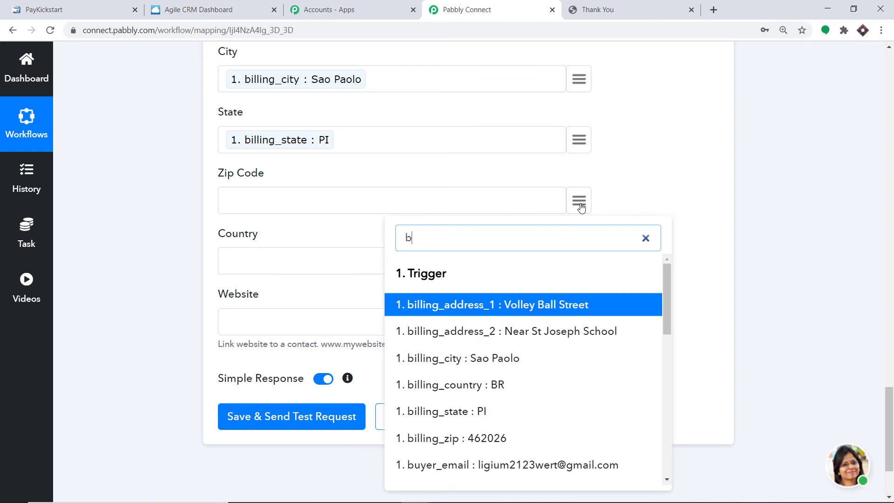
key("BackSpace")
key("BackSpace")
key("BackSpace")
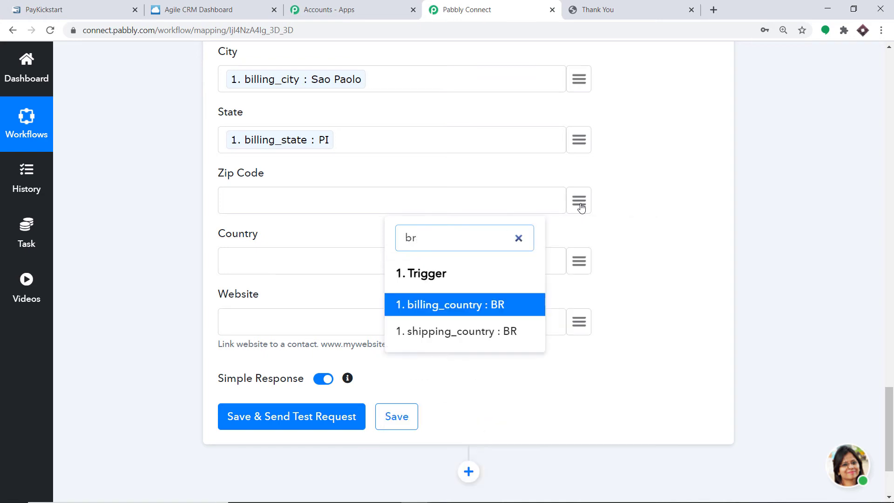
type("po")
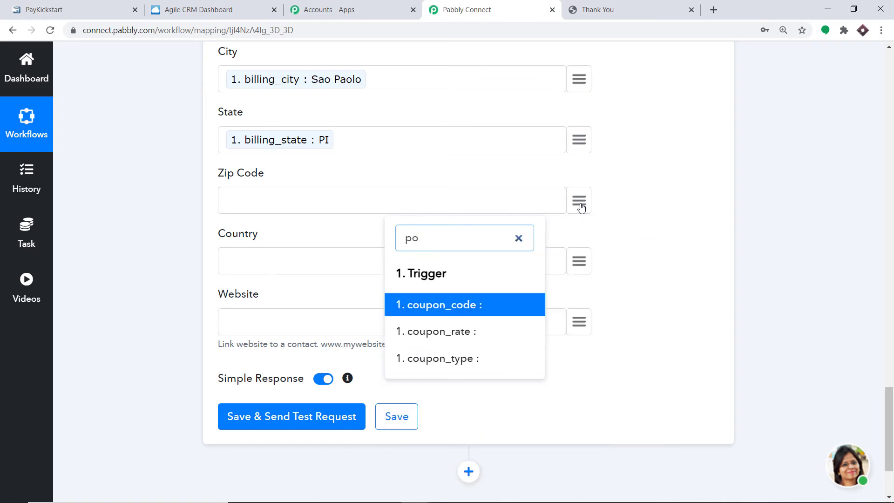
key("BackSpace")
key("BackSpace")
type("co")
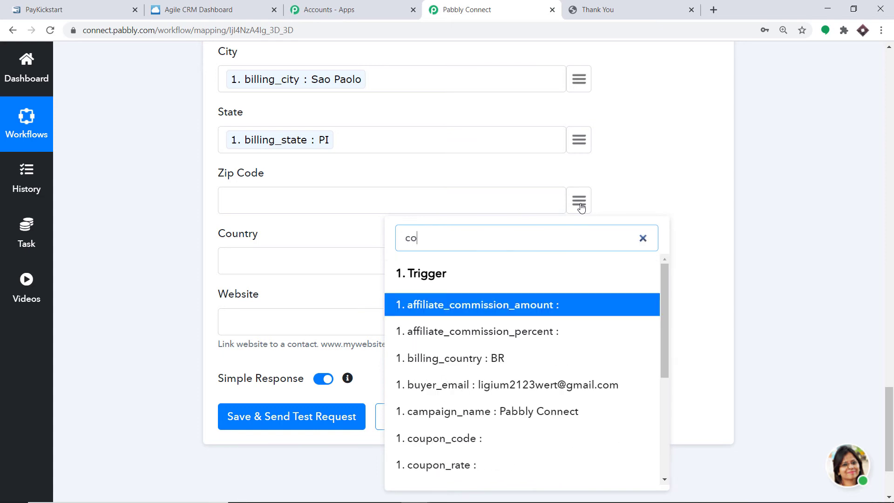
type("d")
key("BackSpace")
key("BackSpace")
key("BackSpace")
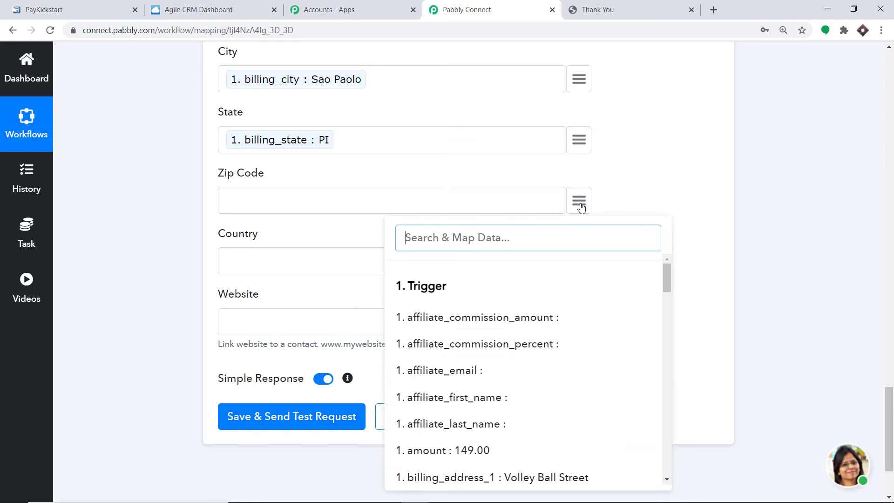
type("pos")
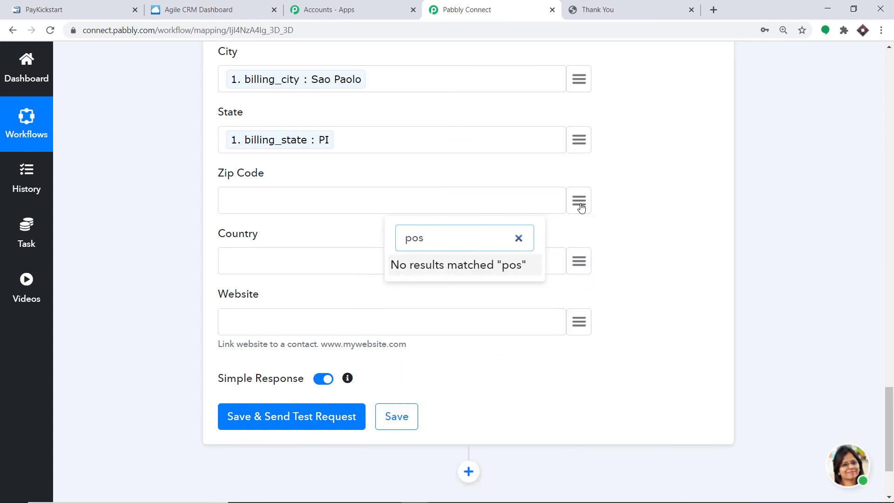
key("BackSpace")
key("BackSpace")
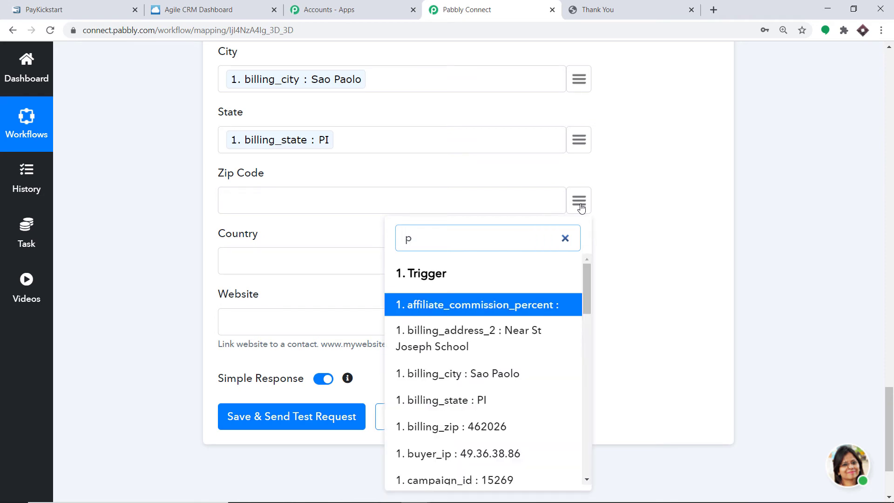
scroll(548, 331, "down", 5)
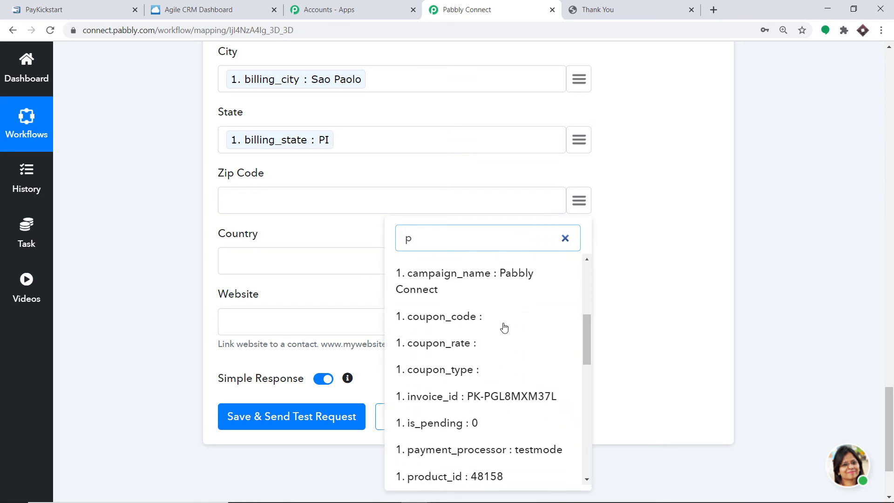
scroll(504, 327, "down", 5)
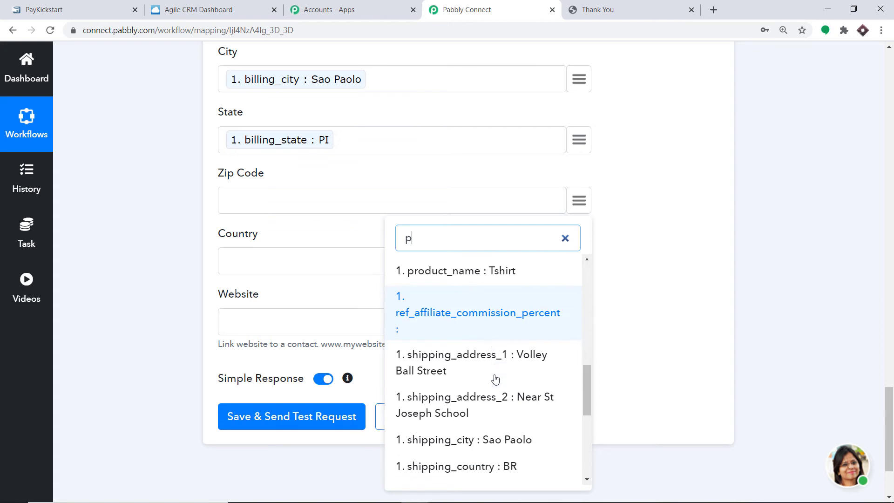
scroll(495, 380, "down", 3)
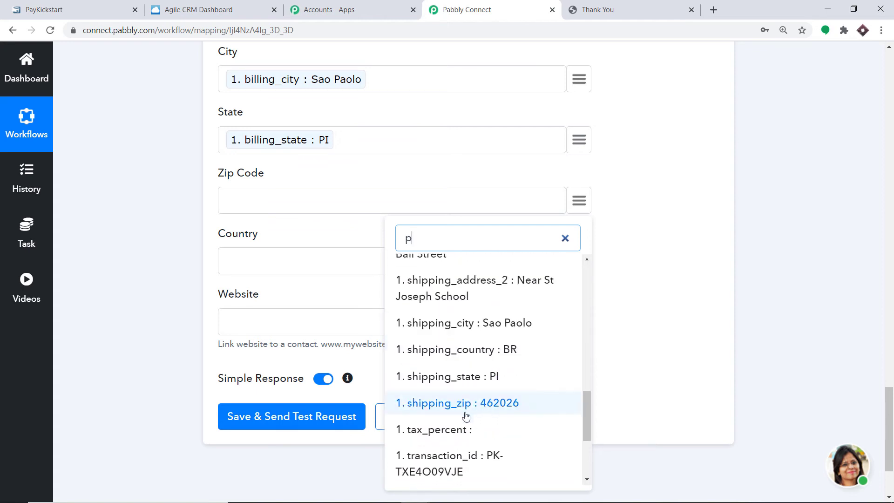
left_click(466, 409)
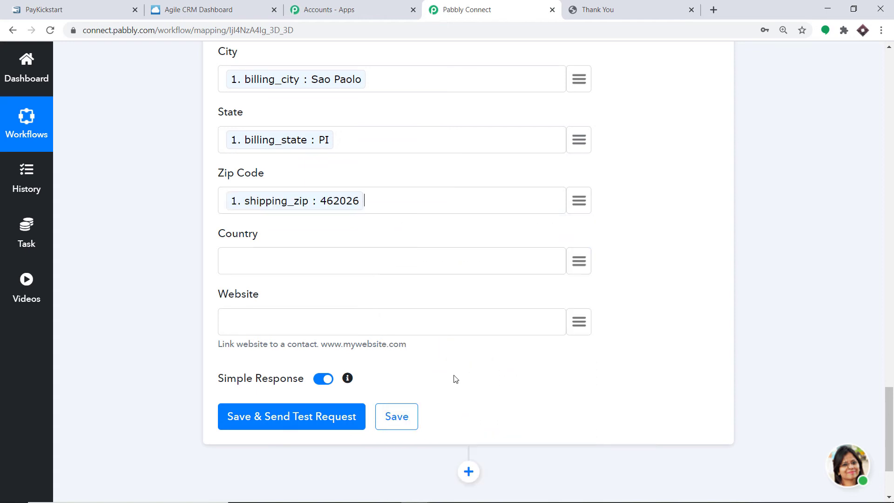
left_click(578, 261)
type("br")
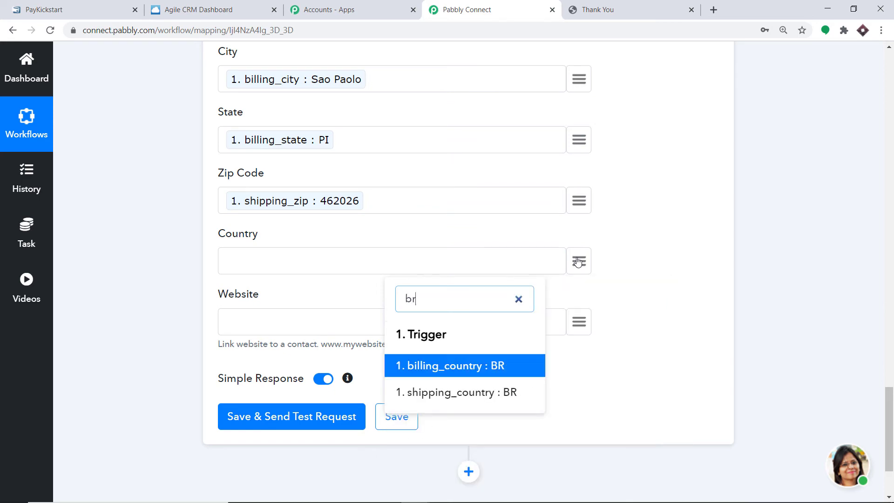
left_click(455, 367)
- Save the Create Contact step and send a test request, then switch to Agile CRM
scroll(604, 170, "up", 14)
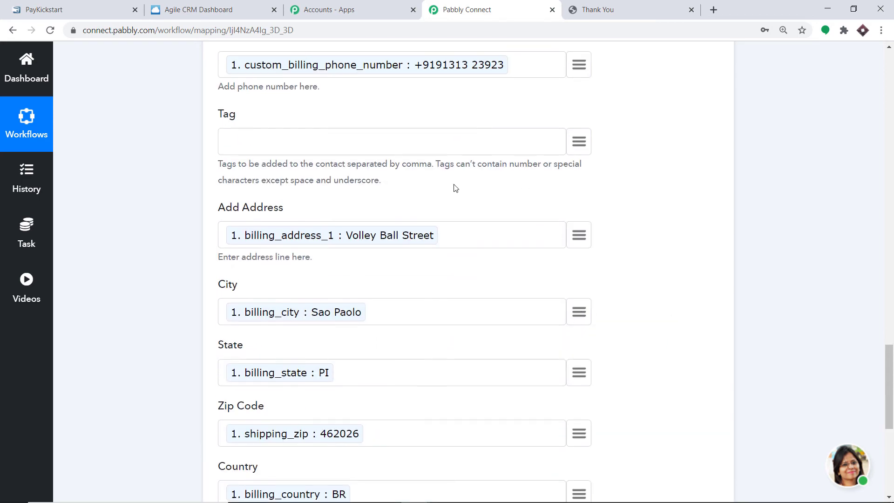
scroll(387, 177, "down", 15)
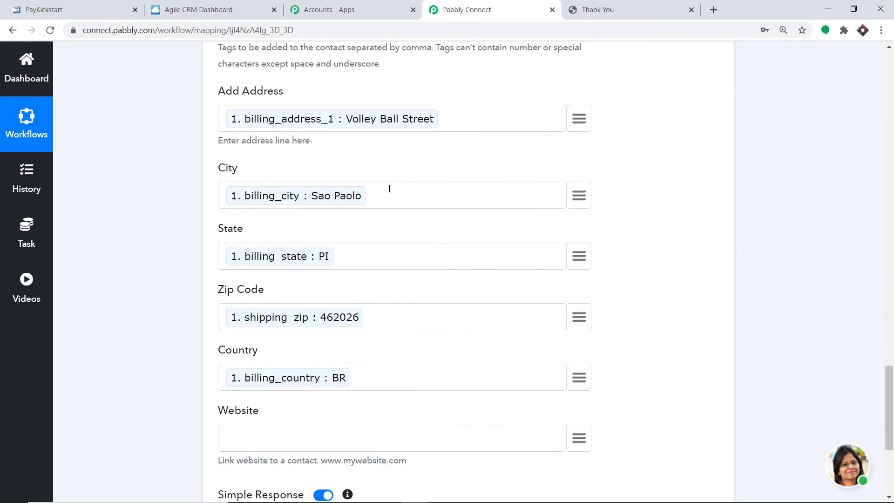
left_click(309, 302)
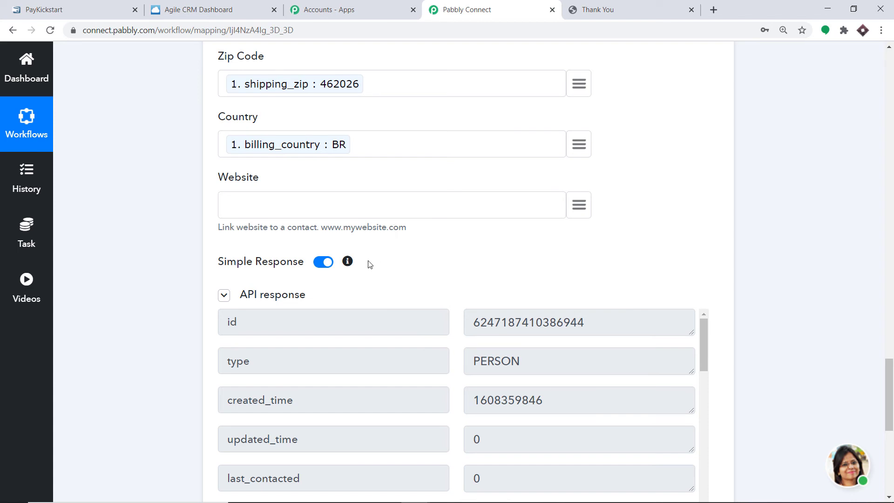
left_click(191, 6)
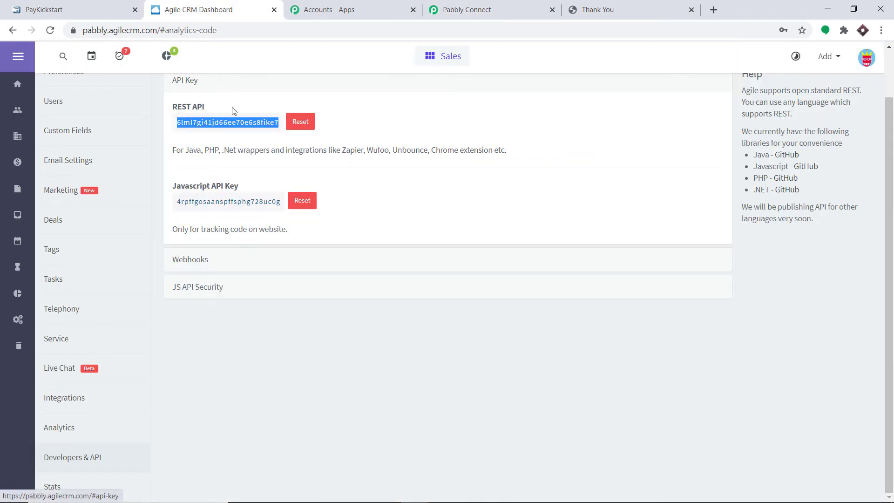
- Open Contacts and reload to show the new buyer on top, 82 contacts total
scroll(186, 111, "up", 2)
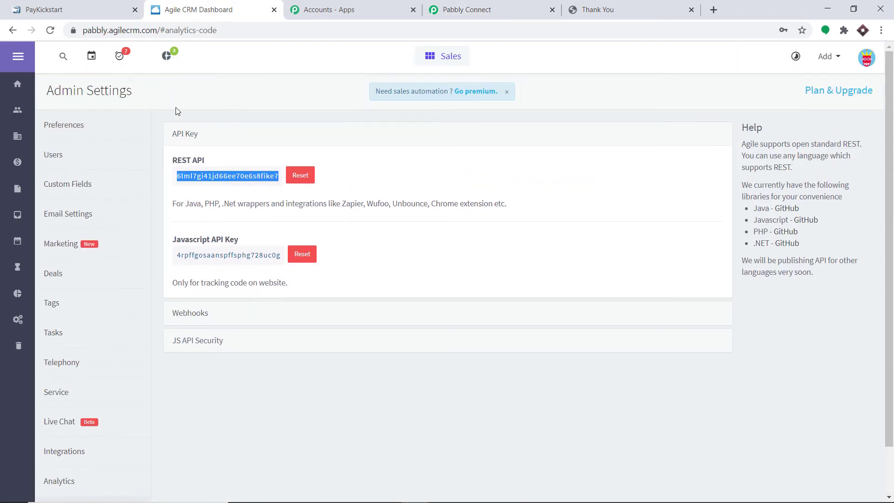
left_click(26, 108)
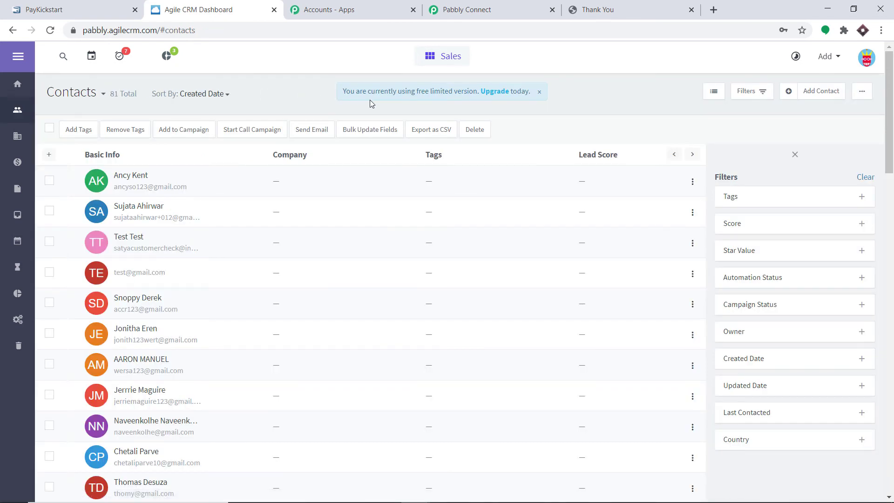
left_click(50, 30)
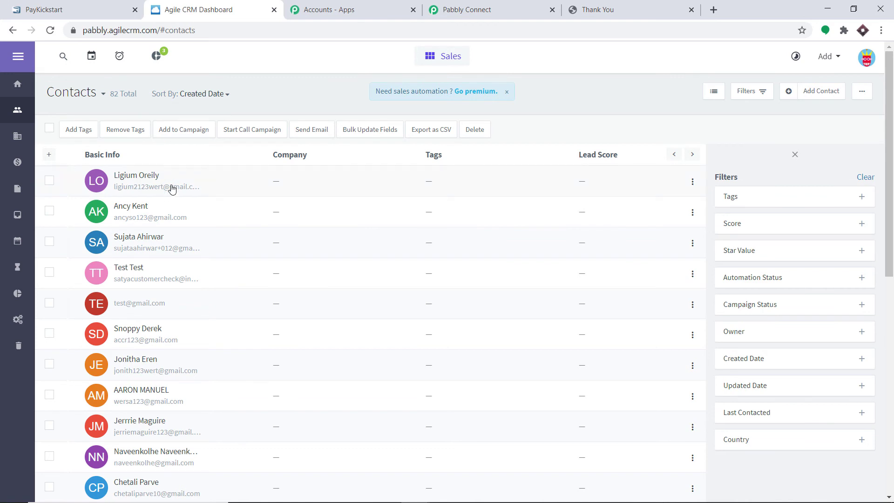
mouse_move(172, 188)
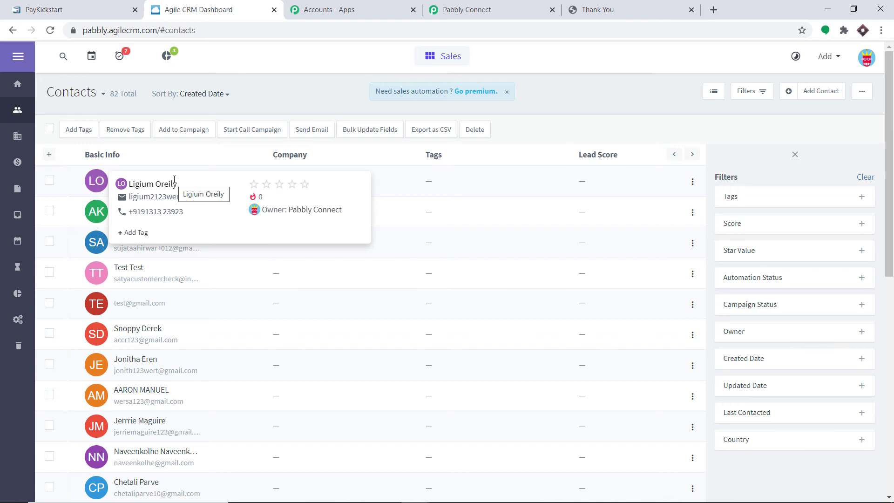
- Collapse the Agile CRM and PayKickstart steps to view the whole workflow, then return to PayKickstart's funnel URL
left_click(488, 2)
left_click_drag(888, 389, 888, 233)
left_click(509, 246)
left_click_drag(889, 370, 893, 154)
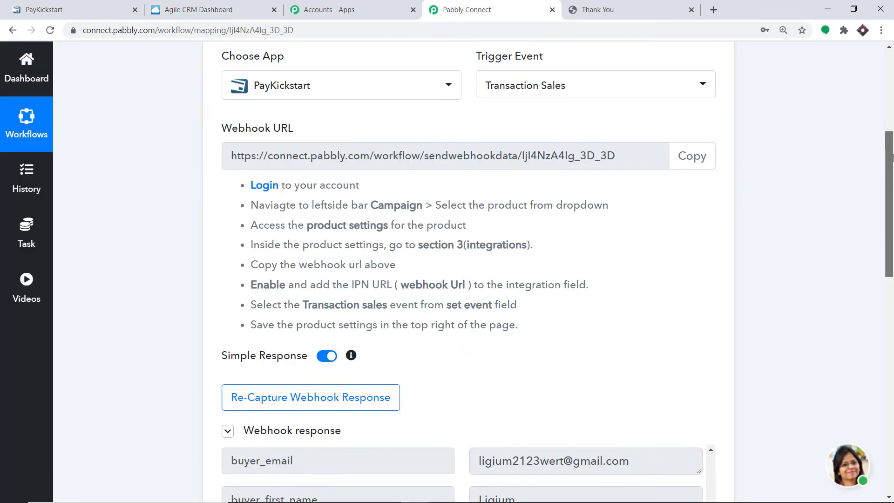
scroll(821, 138, "up", 4)
left_click(517, 170)
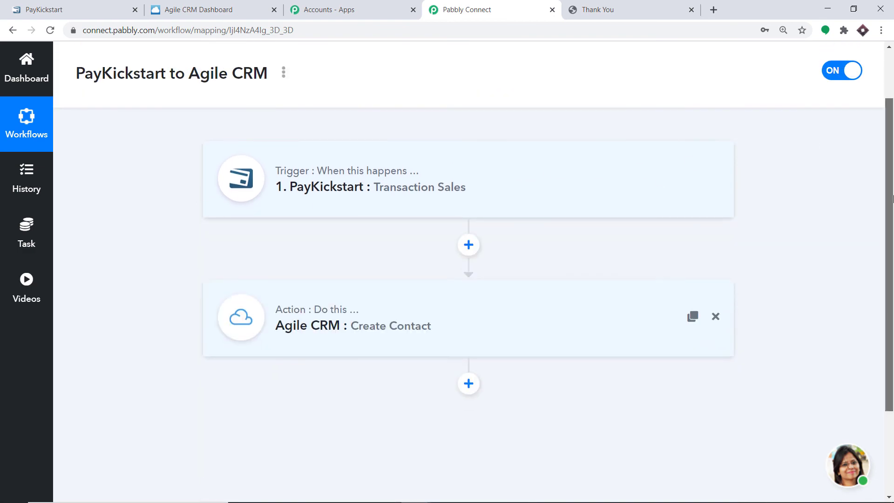
left_click_drag(892, 199, 892, 204)
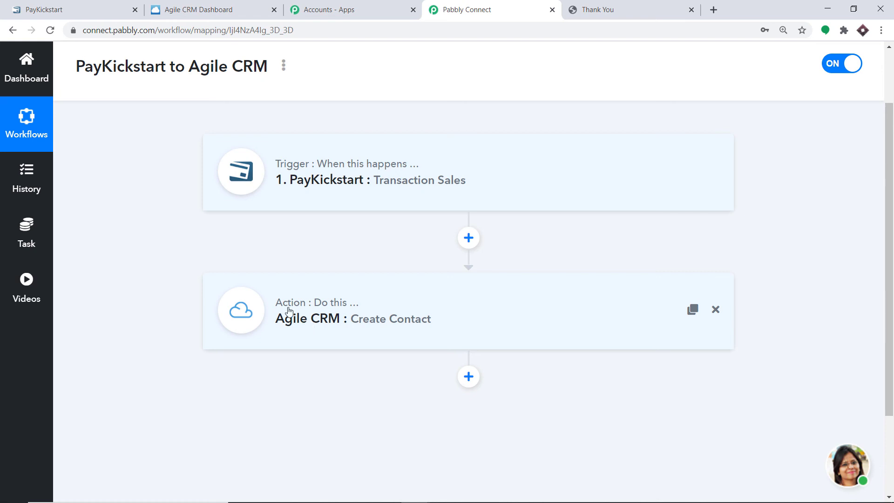
left_click(119, 6)
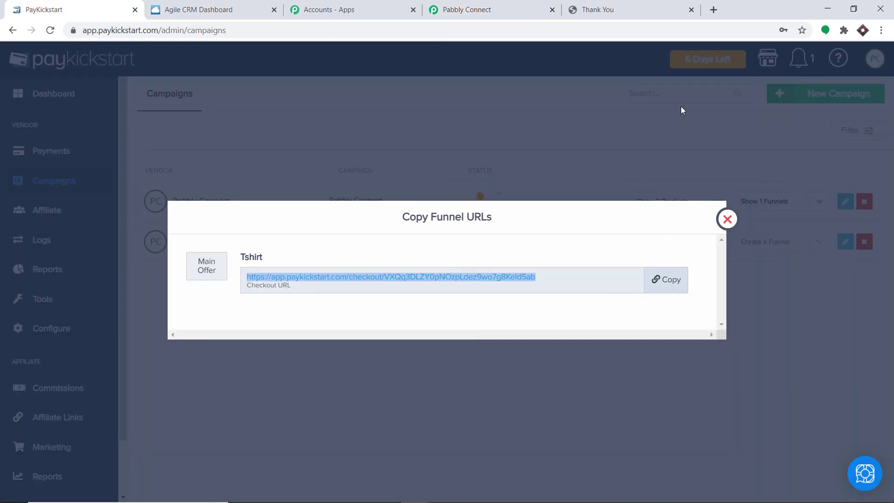
- Load the copied PayKickstart checkout link in a new tab and proceed past the vendor warning
left_click(713, 9)
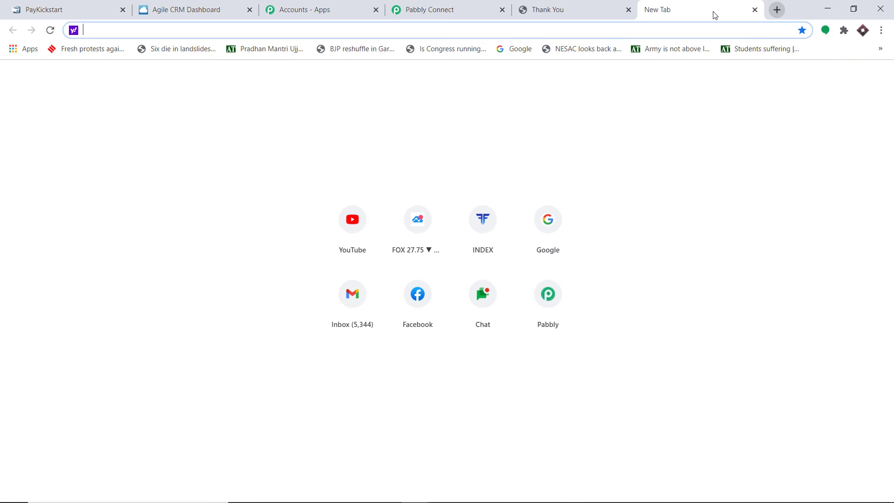
key("ctrl+v")
key("Return")
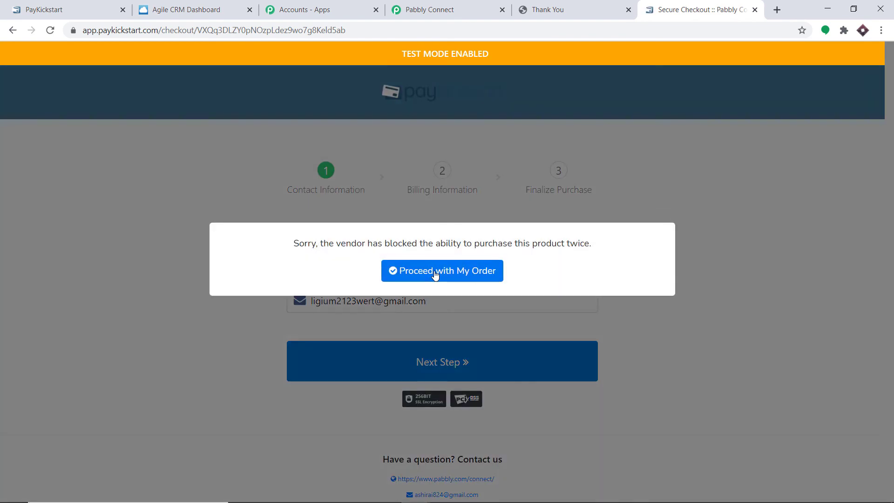
left_click(435, 272)
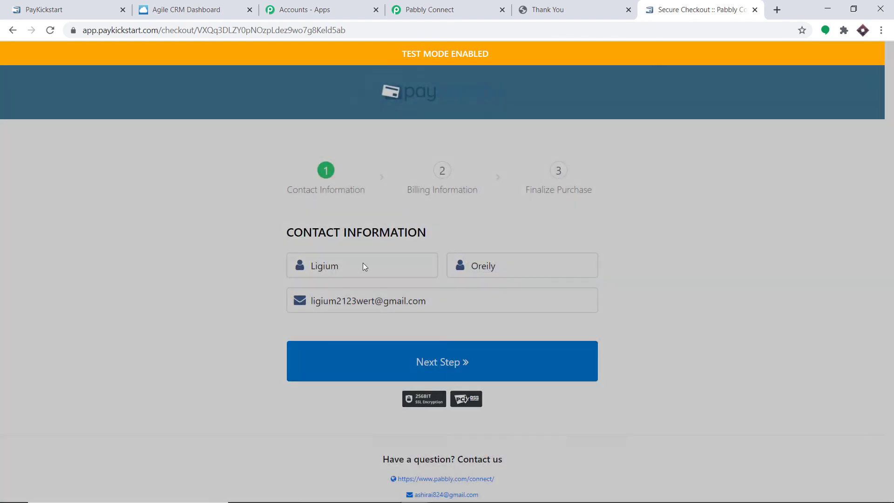
- Replace the prefilled first name, last name and e-mail with a new test buyer's details
double_click(362, 265)
key("BackSpace")
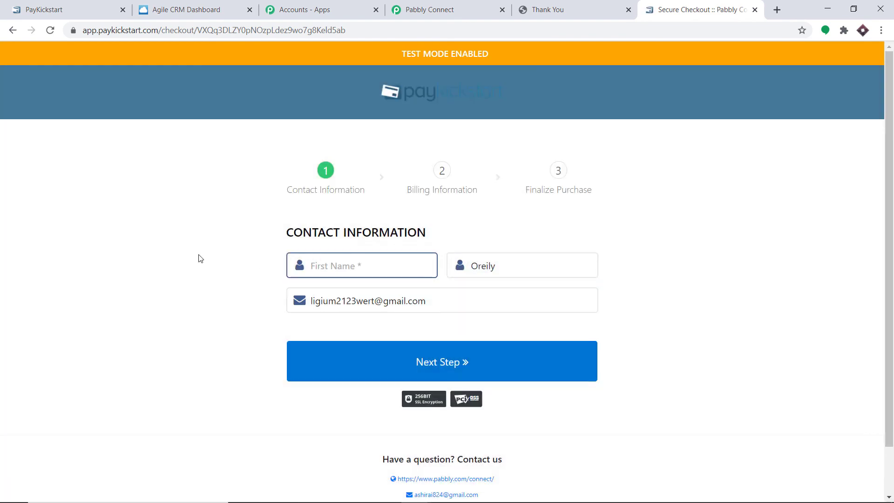
type("s")
key("BackSpace")
double_click(512, 264)
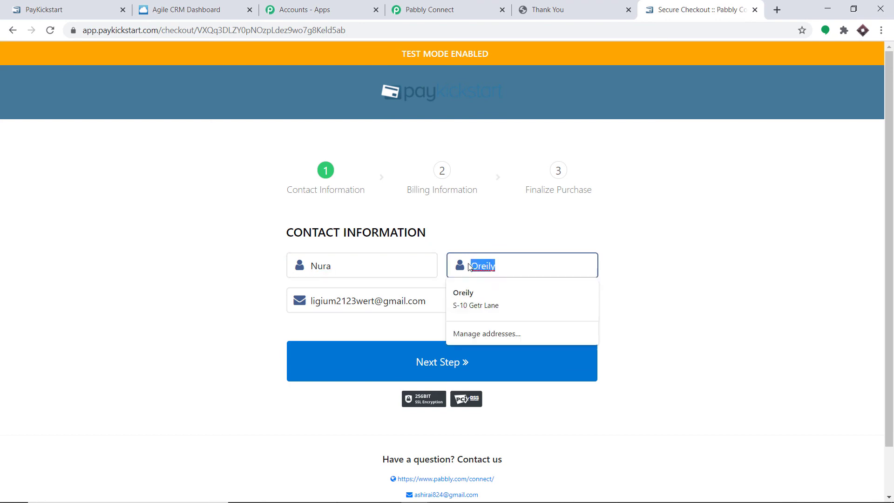
key("BackSpace")
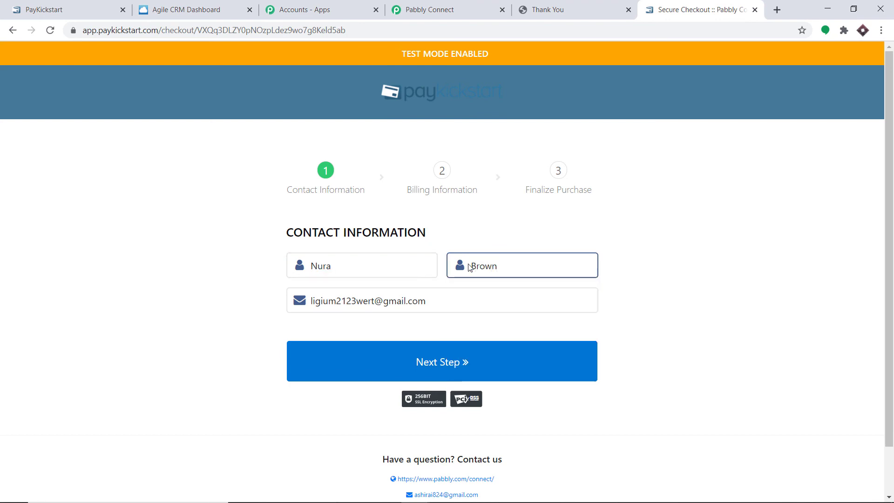
triple_click(451, 300)
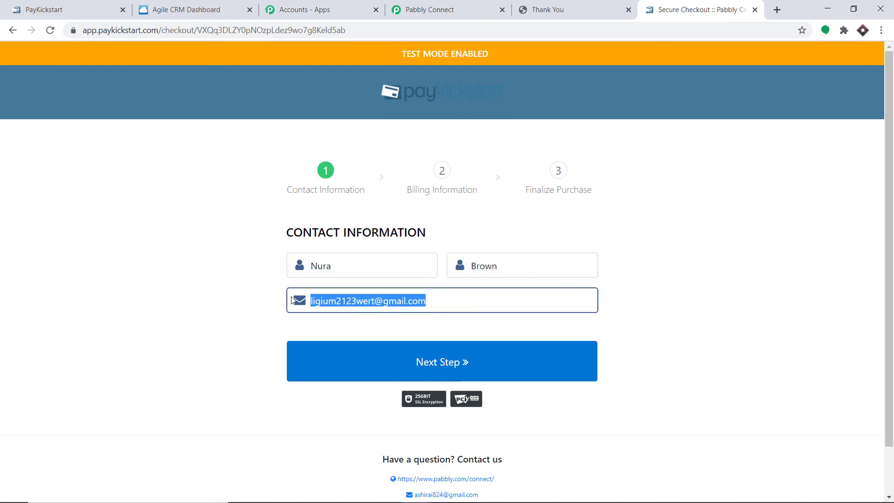
key("BackSpace")
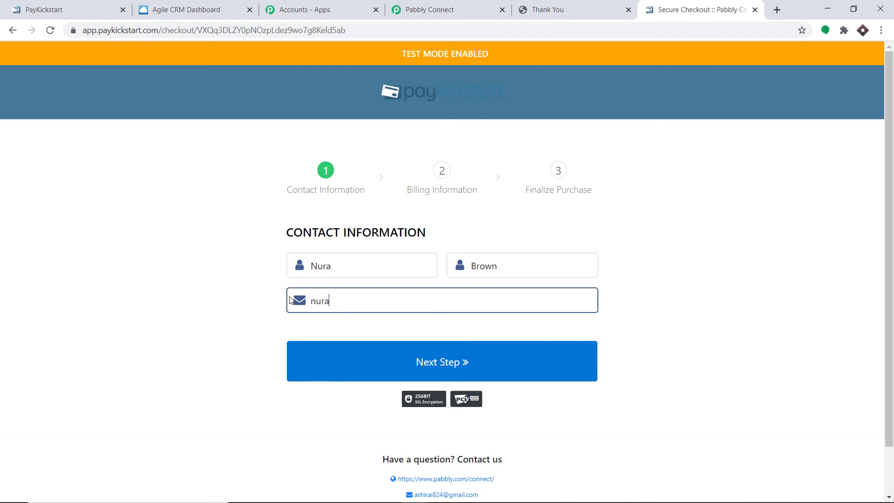
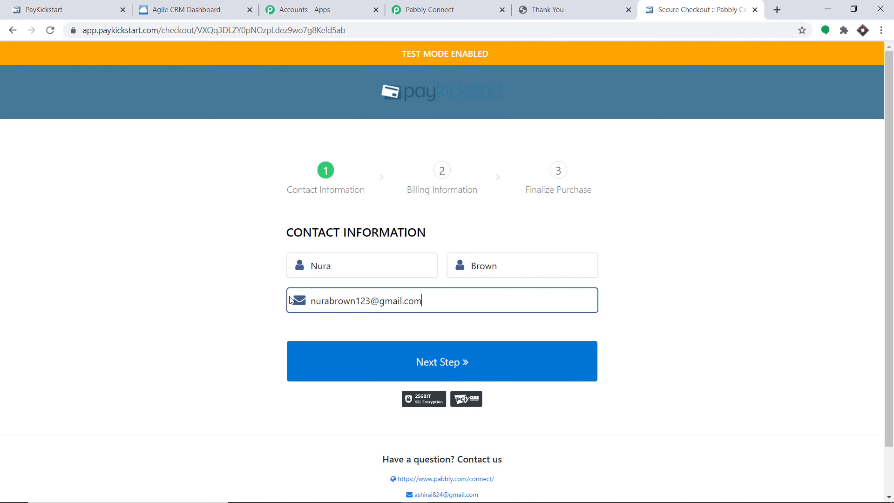
- Advance to billing information and set the billing country to Cameroon
left_click(439, 360)
scroll(429, 336, "down", 2)
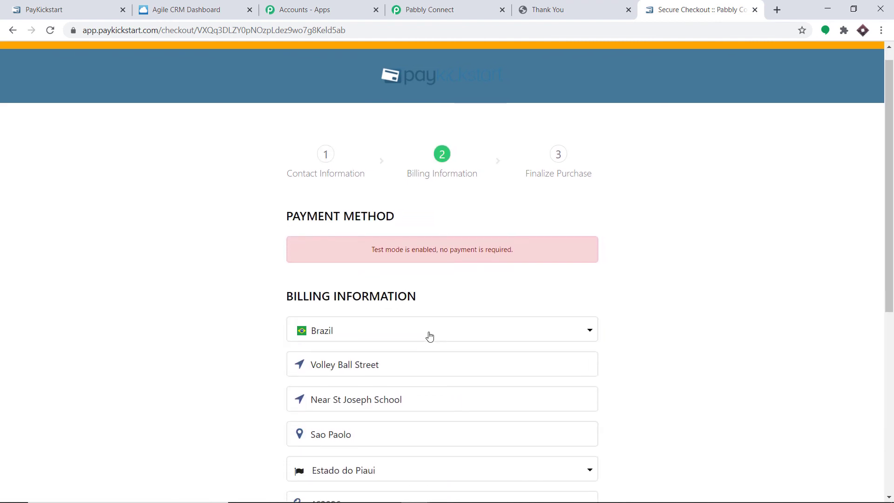
scroll(398, 315, "down", 2)
left_click(411, 241)
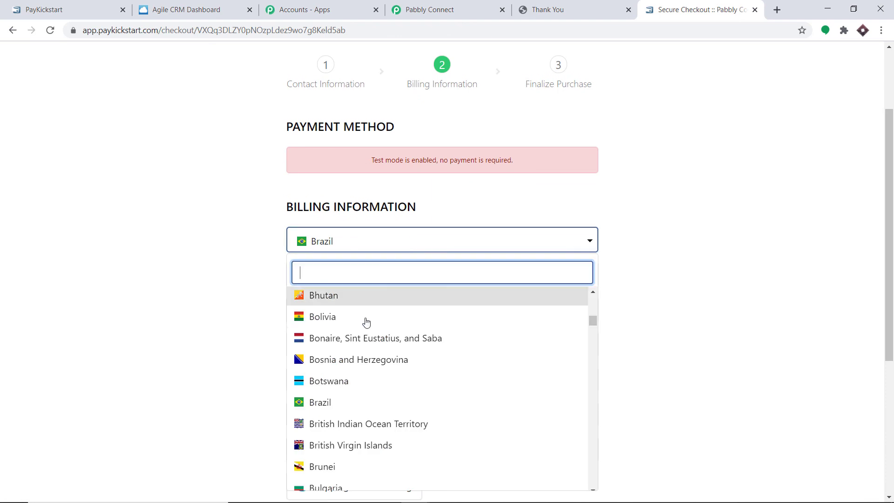
scroll(368, 326, "down", 5)
left_click(356, 347)
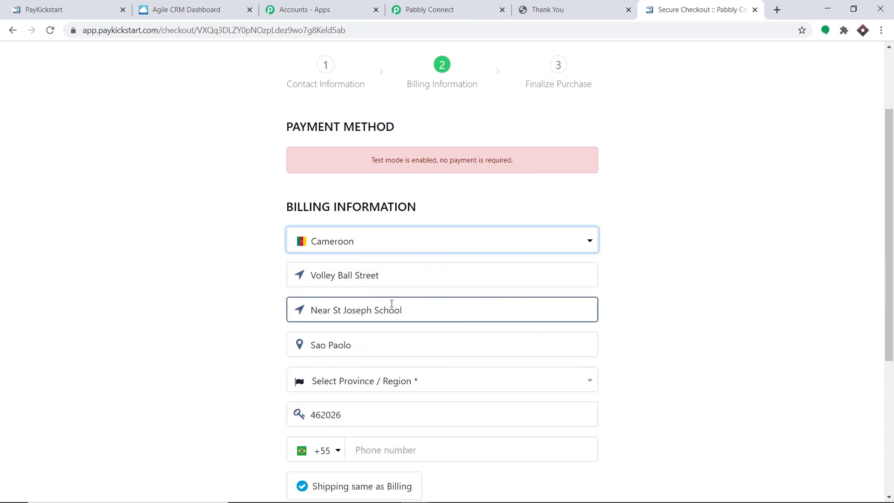
- Change the billing city to Westminister and choose South-West Region as the province
scroll(724, 234, "down", 1)
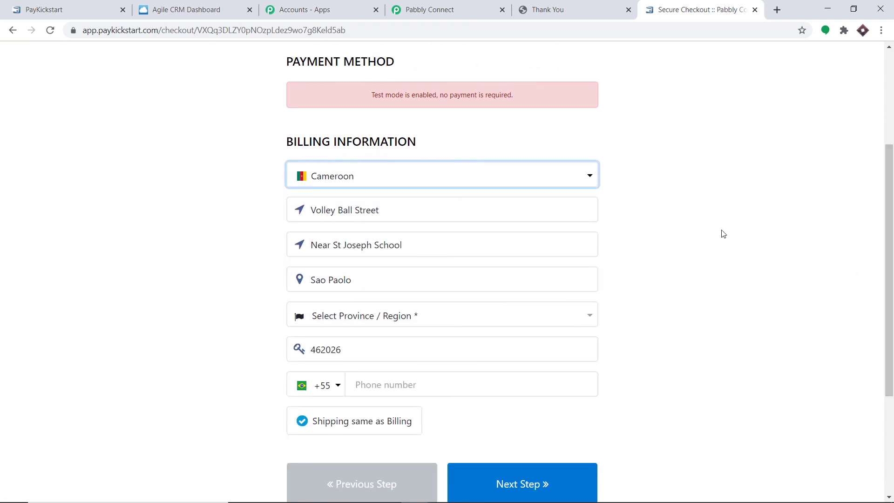
left_click(349, 280)
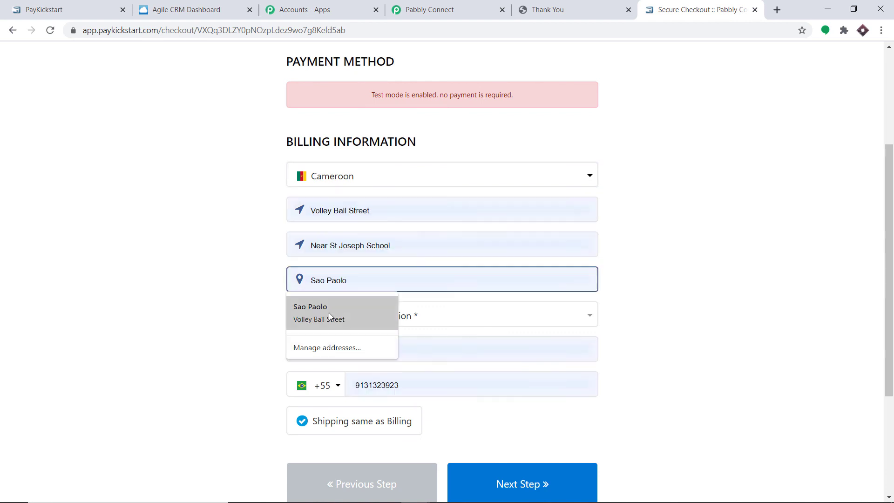
left_click_drag(353, 280, 299, 284)
key("BackSpace")
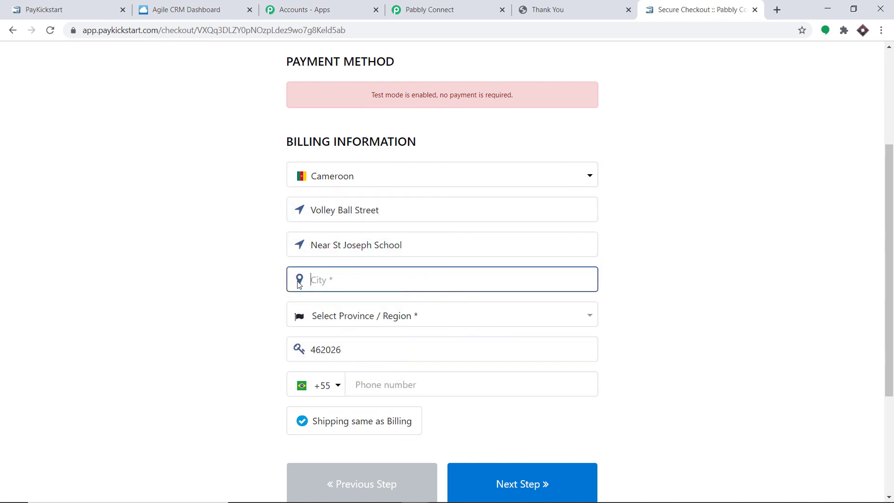
type("Westminister")
left_click(337, 318)
left_click(345, 274)
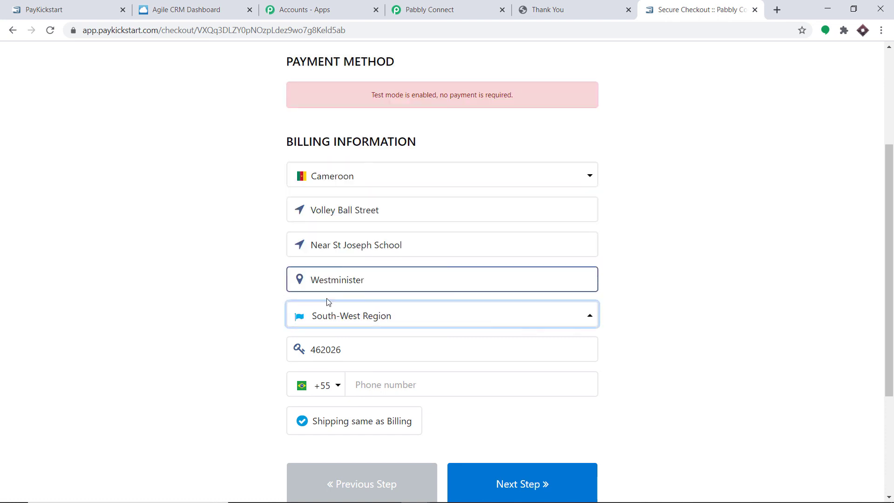
left_click(411, 348)
- Enter the buyer's phone number and complete the Rs 149.00 test purchase
left_click(377, 386)
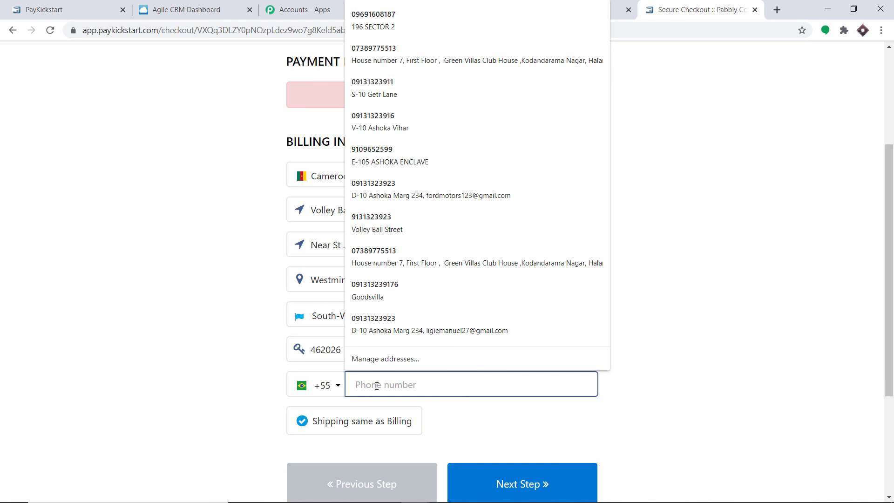
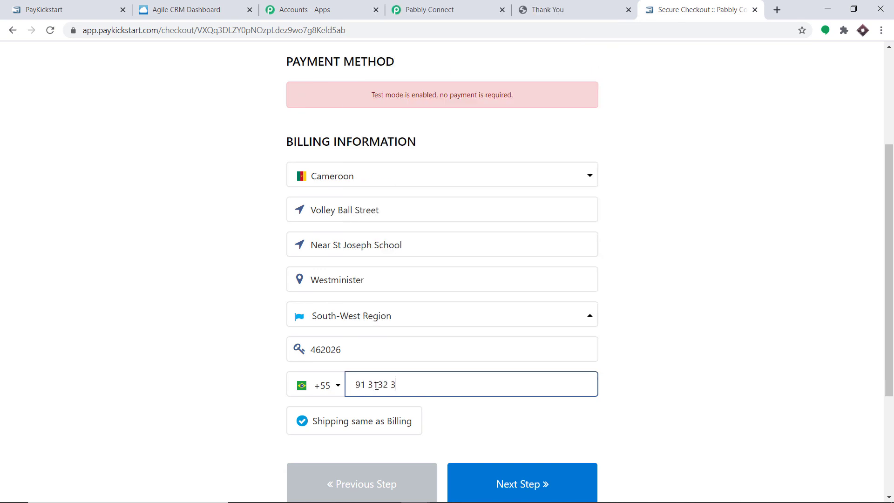
scroll(465, 391, "down", 3)
left_click(503, 376)
left_click(494, 355)
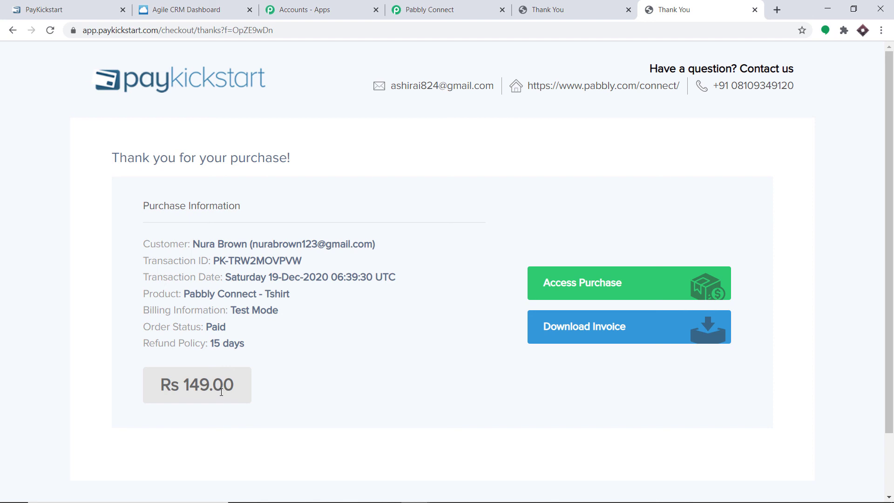
left_click(199, 8)
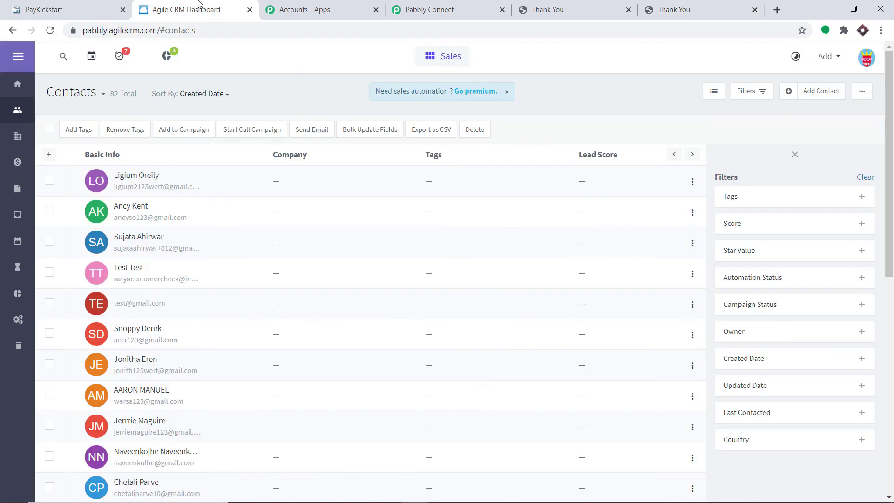
- Reload the Agile CRM contacts list to show the new buyer at the top, total 83
left_click(51, 30)
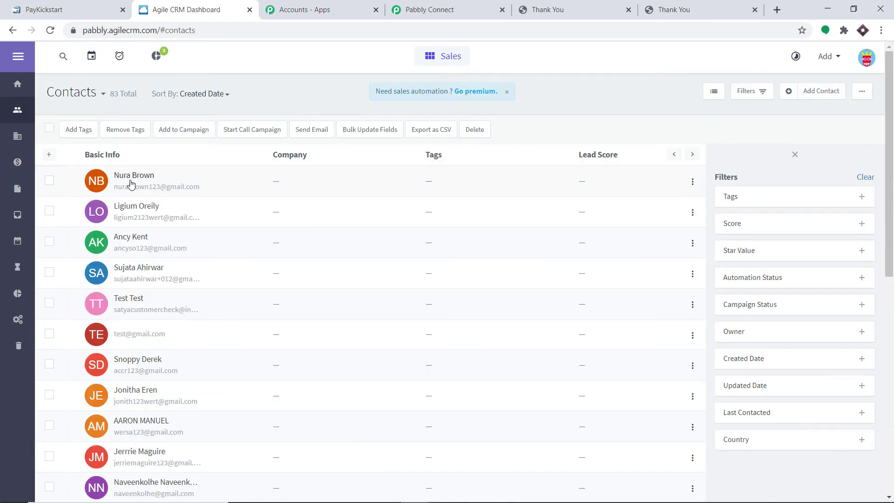
mouse_move(136, 183)
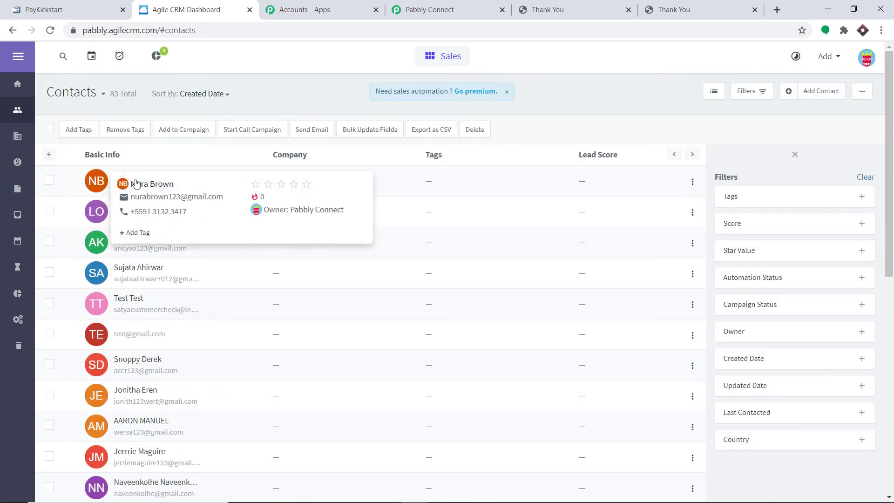